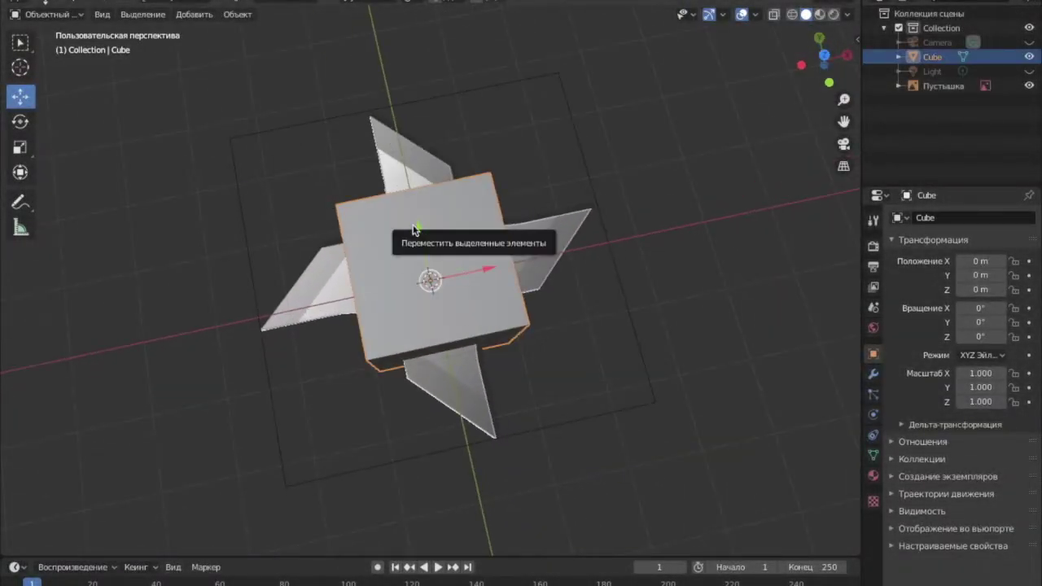
Step: Scale the cube to X 0.517 and Z 0.158, flattening it into a thin slab
left_click_drag(412, 224, 411, 244)
left_click(20, 147)
middle_click_drag(488, 325, 521, 309)
mouse_move(431, 244)
left_mouse_down()
mouse_move(431, 285)
mouse_move(483, 284)
left_mouse_up()
key("shift+space")
Step: Nudge the slab along X, then enter Edit Mode with edge select
key("g")
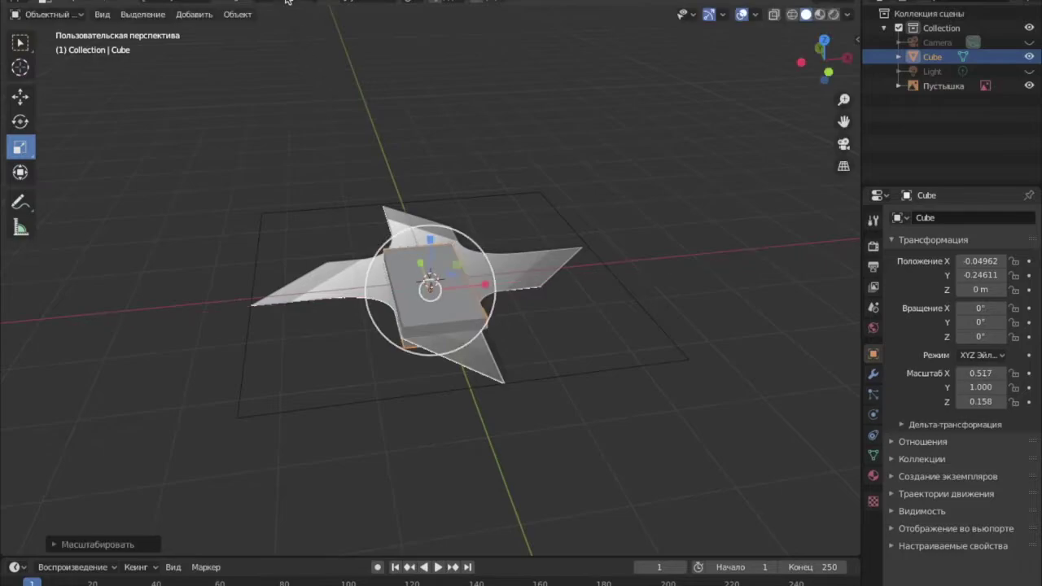
key("Tab")
left_click(873, 373)
scroll(431, 326, "up", 5)
left_click(113, 14)
middle_click_drag(383, 359, 458, 364)
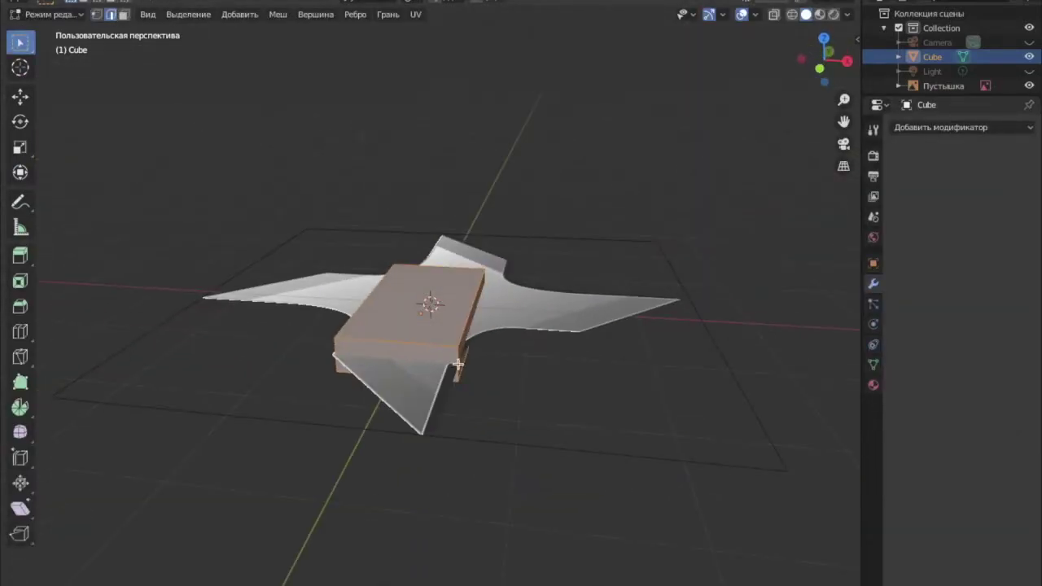
Step: Pull the slab's end edges outward along Y and shift them along X to stretch it
left_click_drag(457, 365, 397, 407)
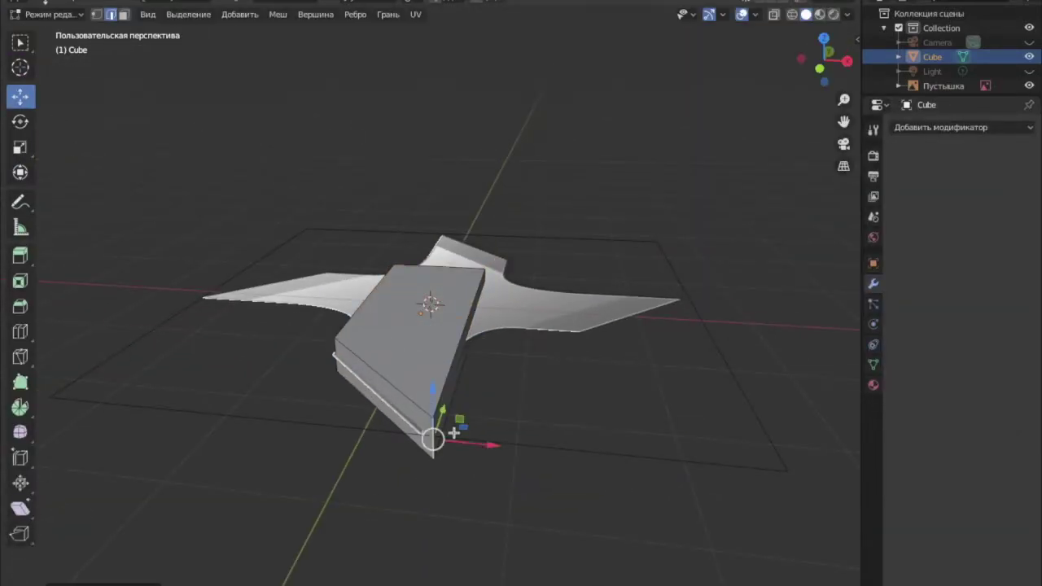
middle_click_drag(397, 268, 407, 355)
left_click_drag(407, 355, 463, 359)
mouse_move(462, 359)
middle_mouse_down()
mouse_move(485, 367)
mouse_move(426, 302)
mouse_move(471, 349)
middle_mouse_up()
left_click_drag(453, 396, 460, 476)
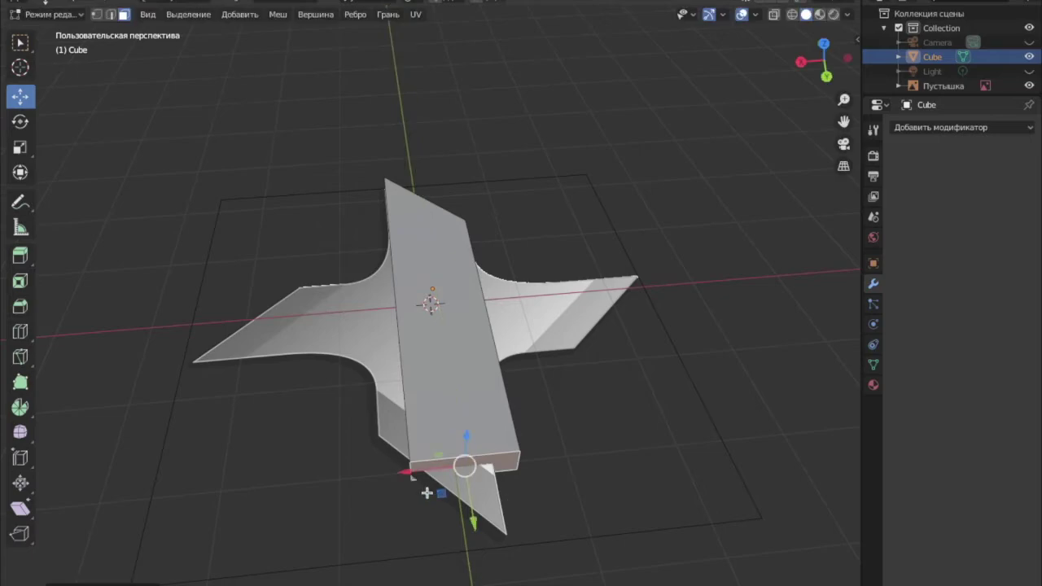
middle_click_drag(460, 476, 167, 461)
mouse_move(168, 460)
left_mouse_down()
mouse_move(58, 507)
mouse_move(49, 495)
left_mouse_up()
mouse_move(49, 495)
middle_mouse_down()
mouse_move(235, 483)
mouse_move(373, 516)
middle_mouse_up()
mouse_move(373, 515)
left_mouse_down()
mouse_move(309, 502)
mouse_move(365, 498)
left_mouse_up()
Step: Pull the end face back along Y and fine-tune its offset to settle the long beam
middle_click_drag(366, 497, 112, 7)
mouse_move(808, 487)
left_mouse_down()
mouse_move(617, 422)
mouse_move(634, 442)
left_mouse_up()
middle_click_drag(634, 442, 479, 505)
left_click_drag(475, 504, 423, 543)
mouse_move(422, 544)
middle_mouse_down()
mouse_move(233, 372)
mouse_move(326, 192)
mouse_move(464, 453)
middle_mouse_up()
left_click_drag(465, 453, 507, 423)
left_click(507, 424)
mouse_move(507, 423)
middle_mouse_down()
mouse_move(530, 437)
mouse_move(534, 348)
middle_mouse_up()
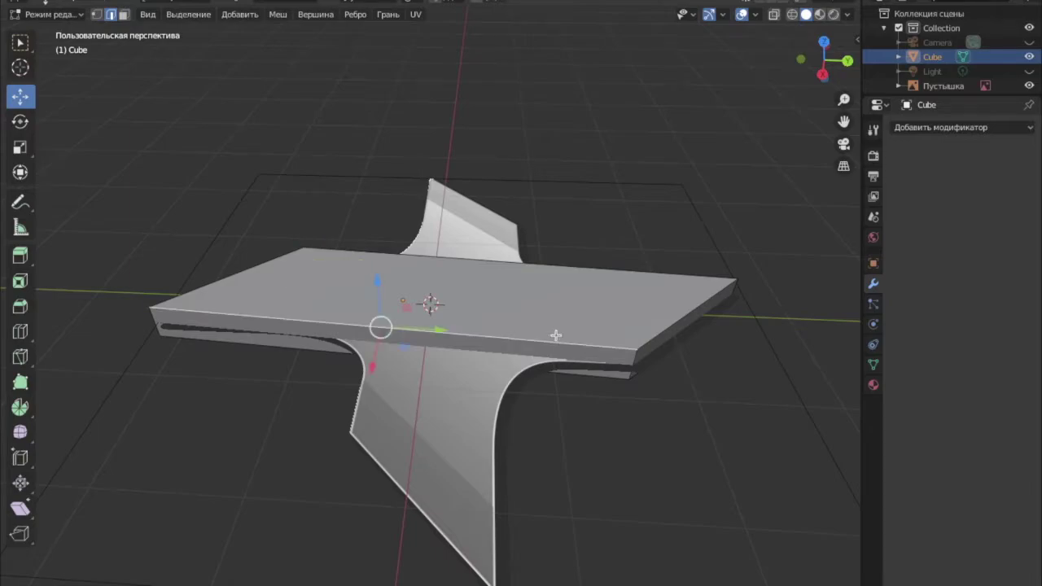
Step: Edge-slide the two loop cuts along the beam to mark out the centre section
left_click(430, 301)
middle_click_drag(429, 301, 573, 315)
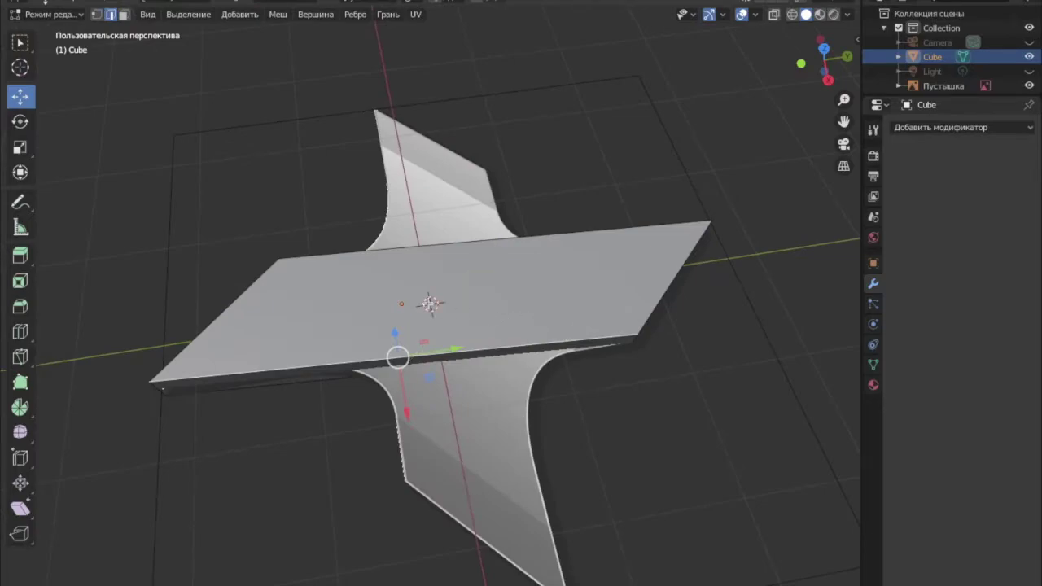
mouse_move(429, 364)
middle_mouse_down()
mouse_move(414, 383)
mouse_move(425, 367)
middle_mouse_up()
key("g")
key("g")
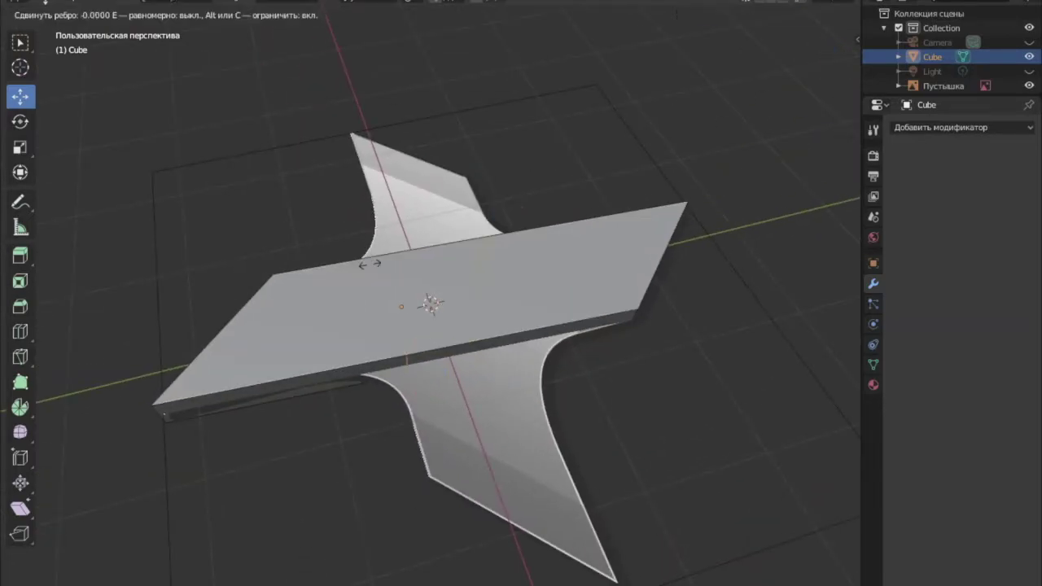
mouse_move(562, 302)
middle_mouse_down()
mouse_move(494, 389)
mouse_move(469, 358)
mouse_move(305, 285)
middle_mouse_up()
key("g")
left_click(520, 358)
Step: Move the centre section's selection and scale it into position
key("g")
left_click(489, 368)
left_click(19, 146)
key("s")
left_click(94, 270)
left_click(20, 257)
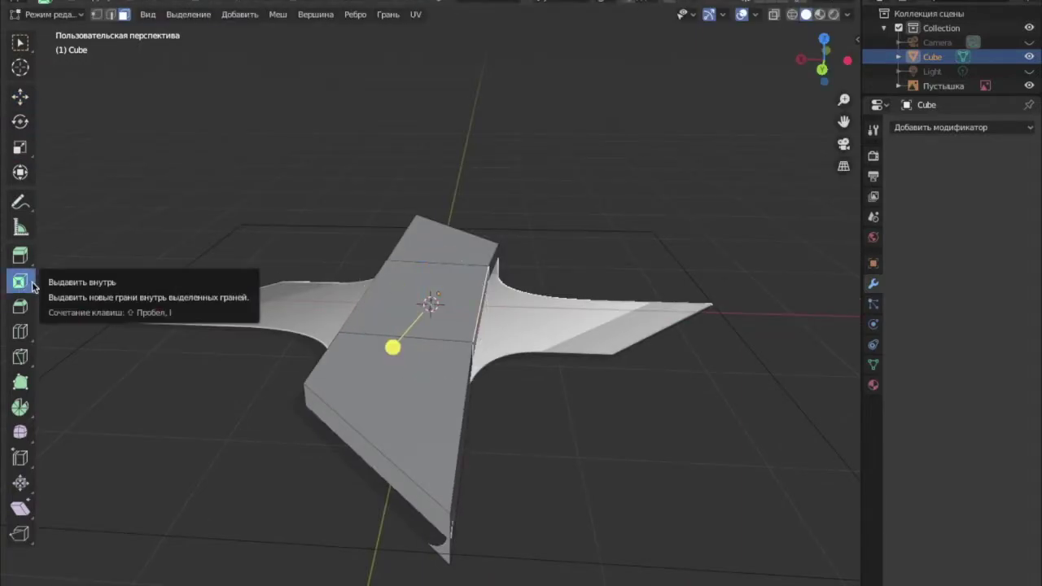
Step: Extrude the centre section's side faces and scale them into arms
left_click(412, 340)
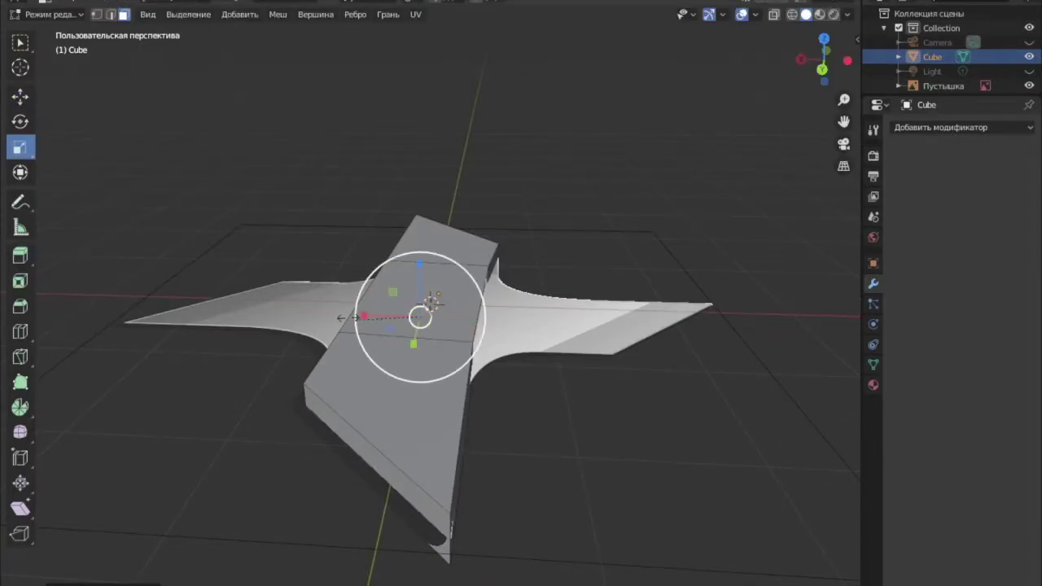
left_click_drag(356, 316, 241, 302)
mouse_move(241, 303)
middle_mouse_down()
mouse_move(461, 321)
mouse_move(485, 269)
middle_mouse_up()
left_click_drag(484, 269, 431, 342)
mouse_move(432, 341)
middle_mouse_down()
mouse_move(383, 351)
mouse_move(122, 163)
mouse_move(311, 370)
middle_mouse_up()
left_click(21, 96)
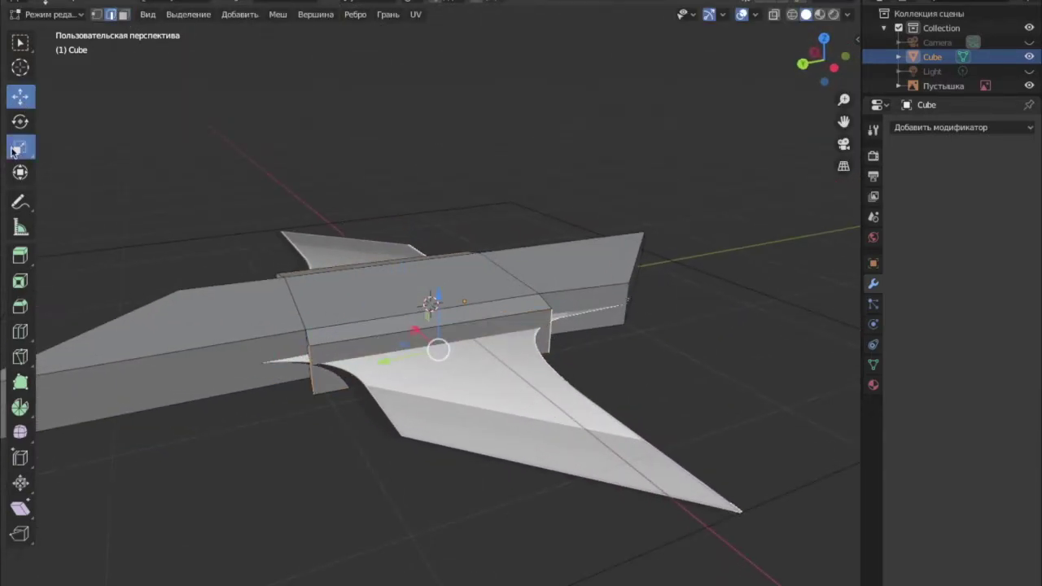
Step: Fine-tune the scale of the side arm faces, checking them from several angles
left_click_drag(387, 365, 410, 373)
mouse_move(410, 373)
middle_mouse_down()
mouse_move(461, 373)
mouse_move(333, 349)
middle_mouse_up()
left_click_drag(332, 350, 330, 347)
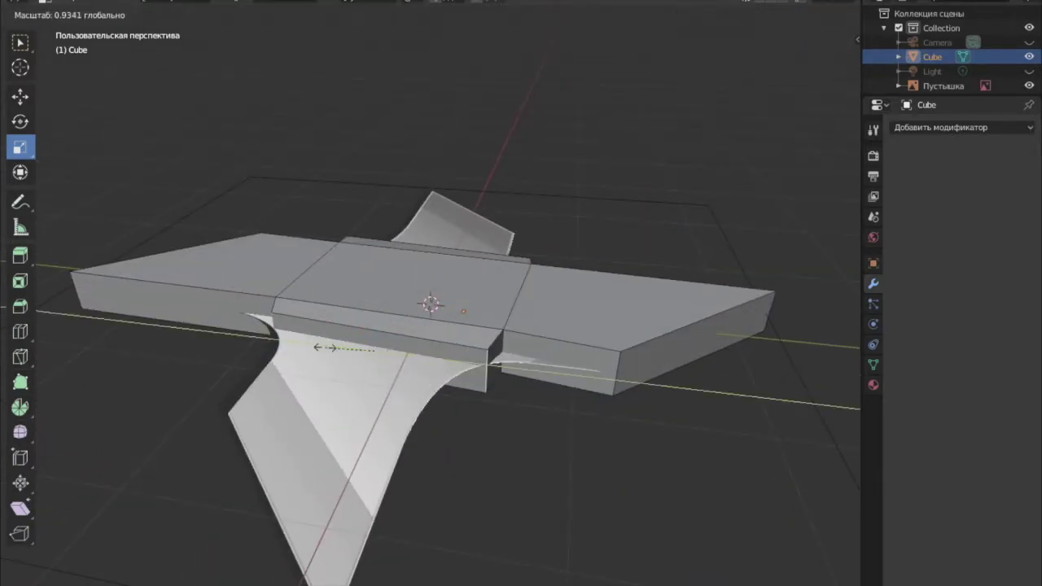
middle_click_drag(332, 325, 363, 350)
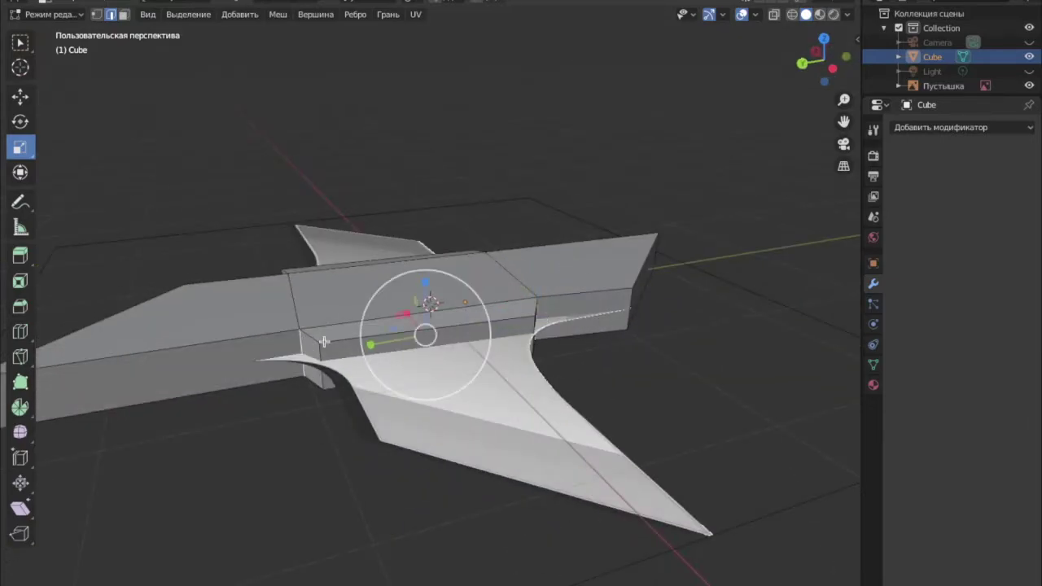
left_click_drag(362, 350, 368, 355)
middle_click_drag(368, 355, 374, 356)
left_click_drag(374, 357, 379, 354)
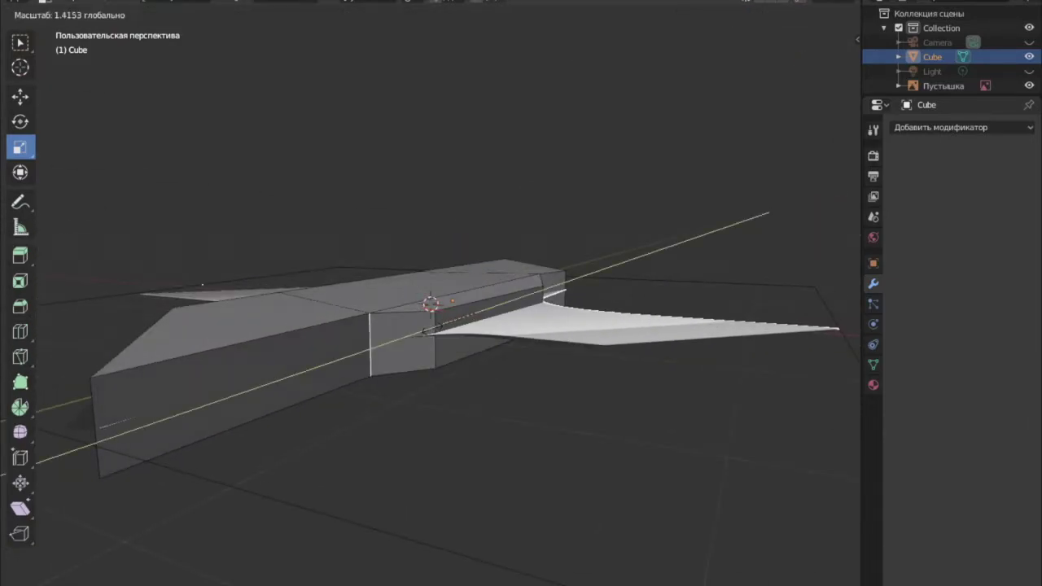
middle_click_drag(378, 355, 380, 354)
left_click_drag(381, 355, 385, 354)
middle_click_drag(384, 357, 540, 373)
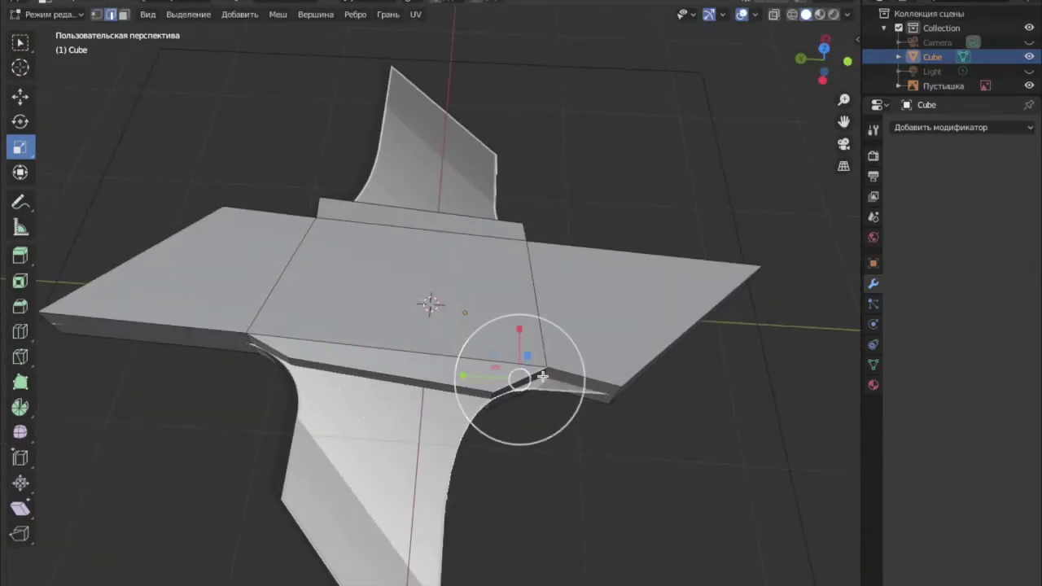
left_click_drag(542, 376, 271, 259)
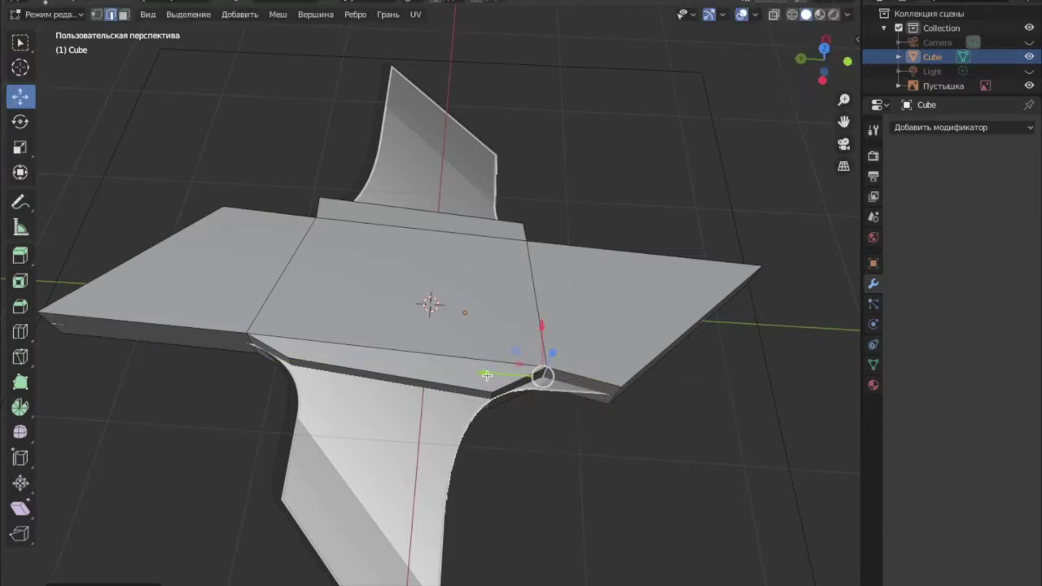
left_click_drag(567, 351, 559, 344)
mouse_move(558, 345)
middle_mouse_down()
mouse_move(570, 343)
mouse_move(367, 397)
middle_mouse_up()
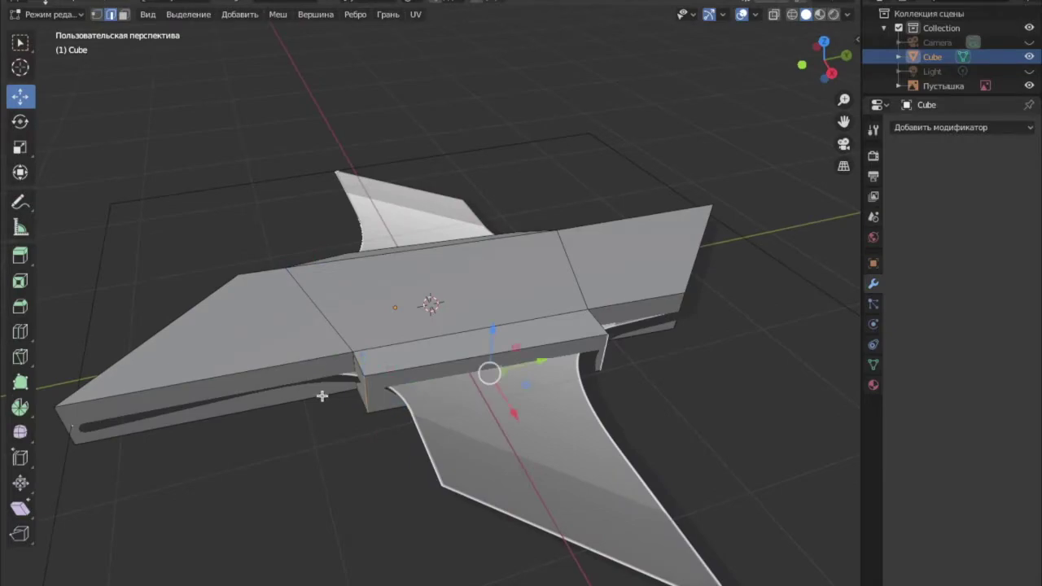
Step: Shrink the selected section to 0.8 and move a vertex along Y to taper the tips
left_click_drag(552, 354, 525, 362)
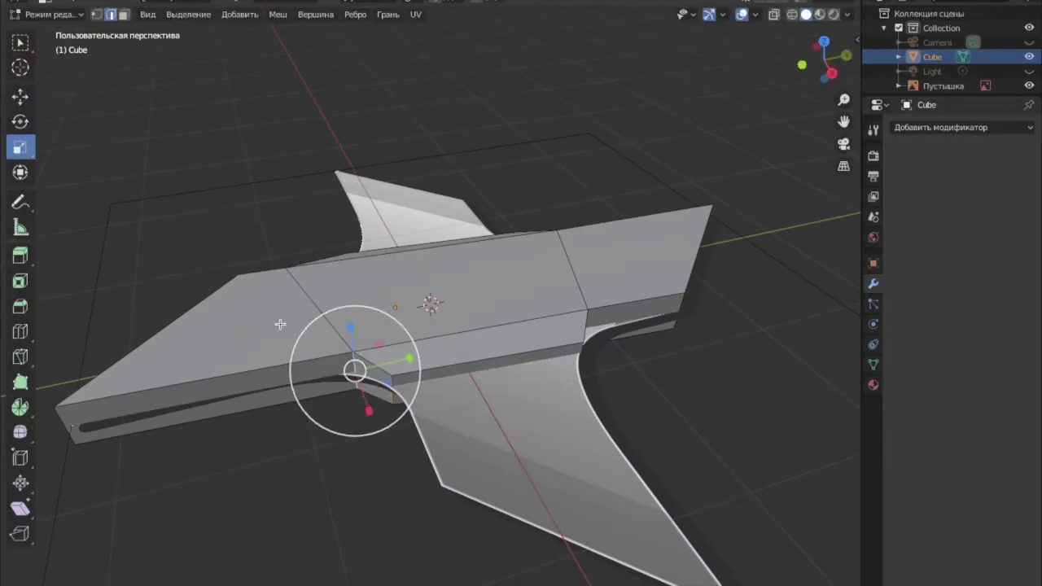
middle_click_drag(418, 365, 550, 383)
left_click_drag(618, 395, 583, 441)
middle_click_drag(584, 442, 141, 59)
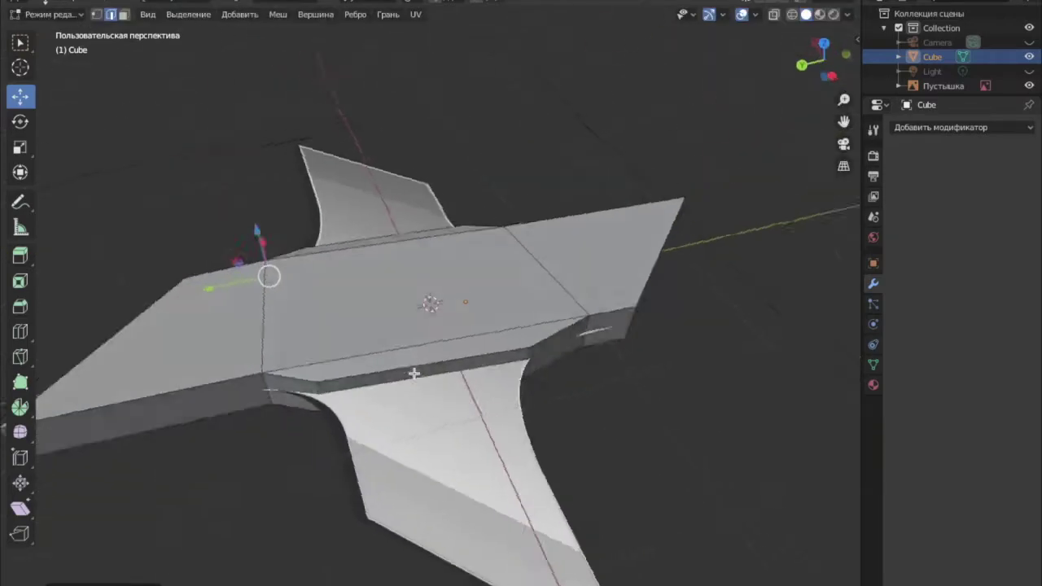
middle_click_drag(379, 346, 375, 356)
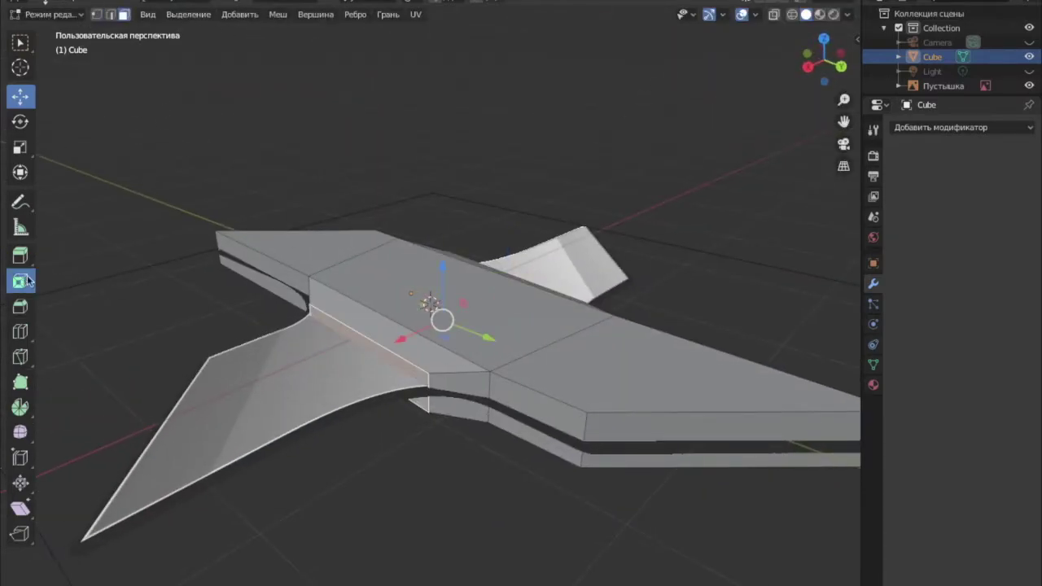
Step: Inset the selected faces on the slab
left_click(20, 280)
left_click_drag(463, 341, 476, 350)
left_click(18, 146)
mouse_move(372, 321)
middle_mouse_down()
mouse_move(423, 362)
mouse_move(91, 143)
middle_mouse_up()
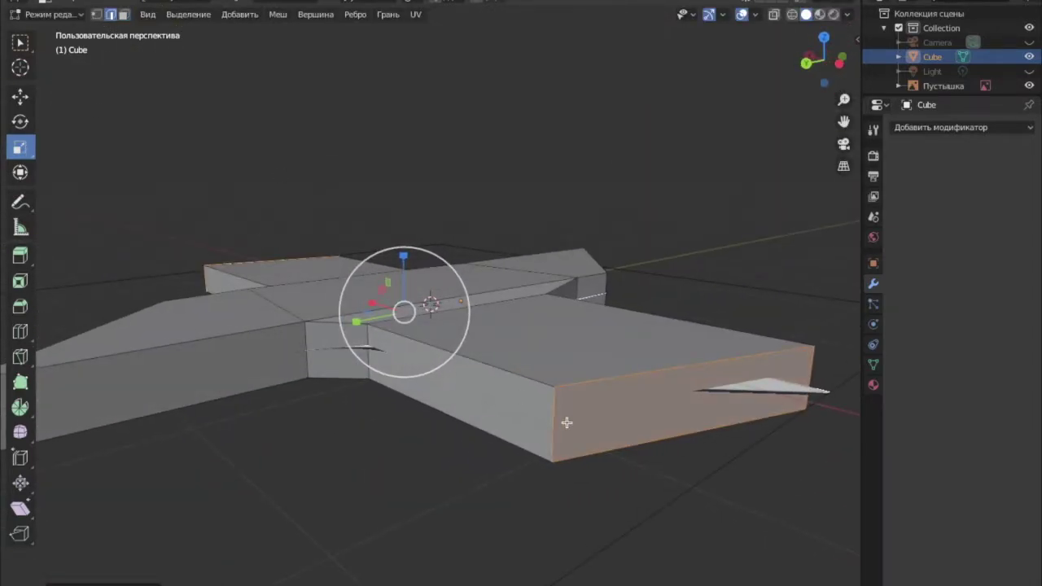
Step: Select a tip edge and slide it along X to angle the arm into a point
left_click(570, 424)
middle_click_drag(569, 424, 97, 133)
left_click(20, 121)
left_click_drag(619, 419, 516, 367)
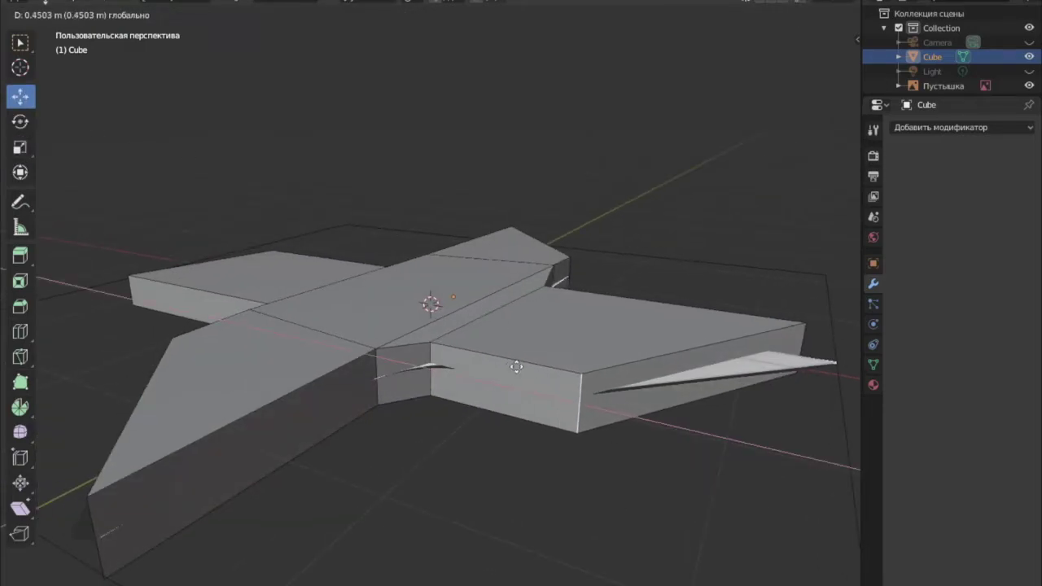
left_click_drag(548, 416, 551, 412)
middle_click_drag(551, 412, 700, 459)
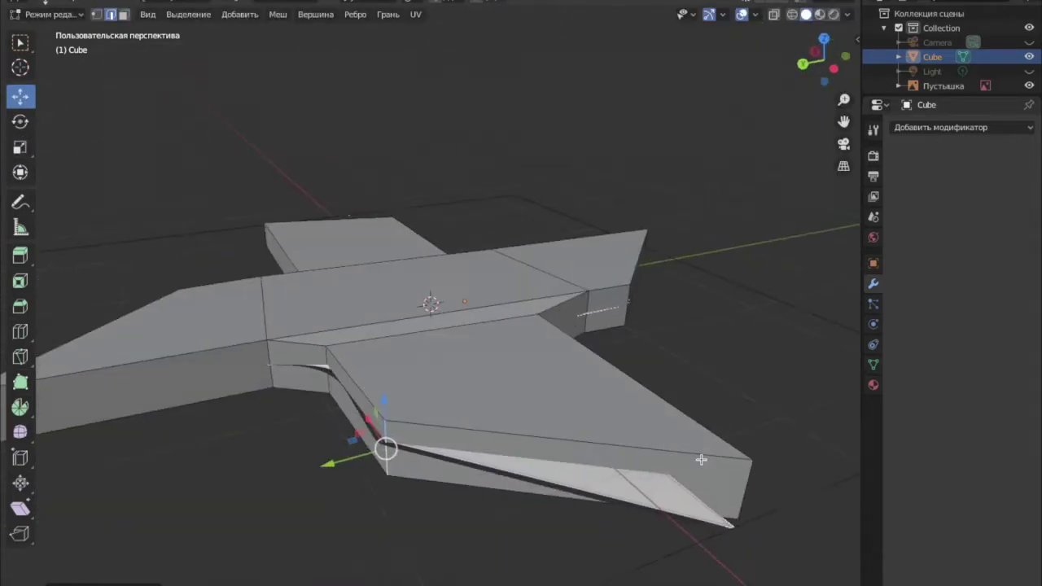
left_click_drag(706, 456, 767, 558)
mouse_move(768, 559)
middle_mouse_down()
mouse_move(355, 396)
mouse_move(223, 421)
mouse_move(356, 486)
middle_mouse_up()
mouse_move(357, 486)
left_mouse_down()
mouse_move(334, 481)
mouse_move(317, 502)
left_mouse_up()
mouse_move(317, 502)
middle_mouse_down()
mouse_move(379, 497)
mouse_move(412, 400)
mouse_move(380, 344)
middle_mouse_up()
left_click_drag(380, 344, 367, 344)
Step: Move the wing-tip edges inward and along Y to sharpen the arm points
mouse_move(367, 345)
middle_mouse_down()
mouse_move(376, 350)
mouse_move(428, 302)
mouse_move(412, 412)
mouse_move(542, 478)
middle_mouse_up()
mouse_move(542, 478)
left_mouse_down()
mouse_move(606, 461)
mouse_move(583, 442)
left_mouse_up()
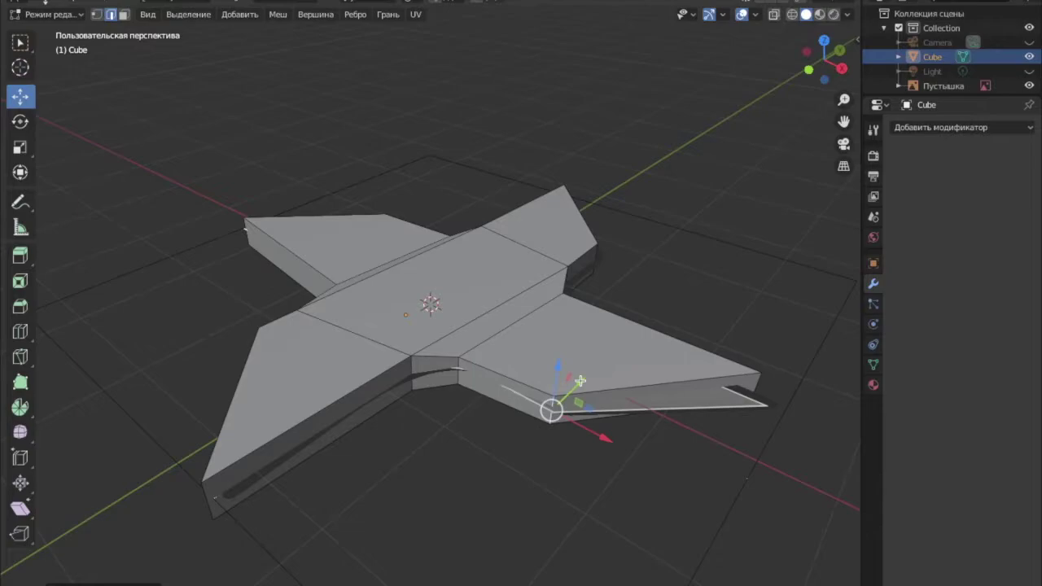
left_click_drag(572, 376, 577, 389)
left_click_drag(601, 435, 603, 437)
middle_click_drag(602, 437, 673, 491)
mouse_move(672, 491)
left_mouse_down()
mouse_move(624, 524)
mouse_move(610, 513)
left_mouse_up()
middle_click_drag(610, 513, 450, 425)
scroll(450, 425, "up", 2)
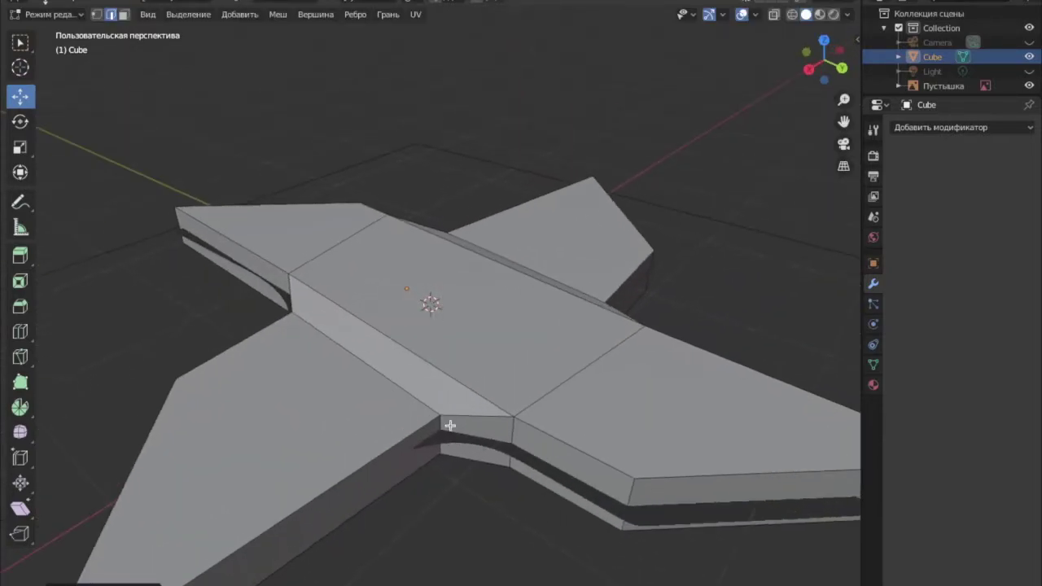
Step: Adjust the notch vertex and bottom edge along X so the beam sits flush with the blades
mouse_move(441, 429)
left_mouse_down()
mouse_move(488, 472)
mouse_move(500, 465)
left_mouse_up()
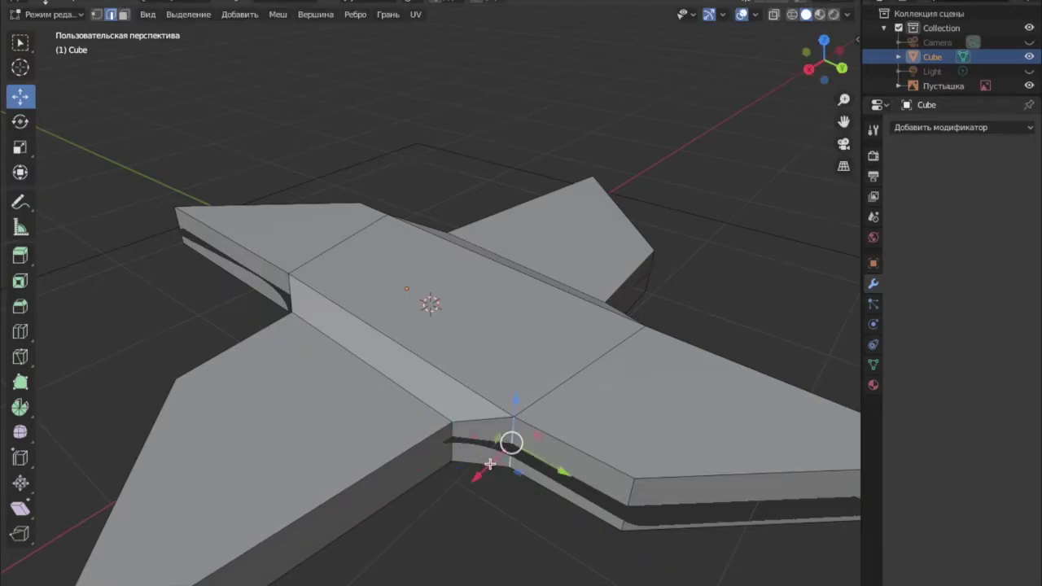
mouse_move(499, 465)
middle_mouse_down()
mouse_move(358, 499)
mouse_move(361, 425)
middle_mouse_up()
scroll(361, 426, "down", 2)
left_click_drag(361, 425, 301, 430)
left_click_drag(561, 534, 554, 548)
middle_click_drag(614, 521, 940, 227)
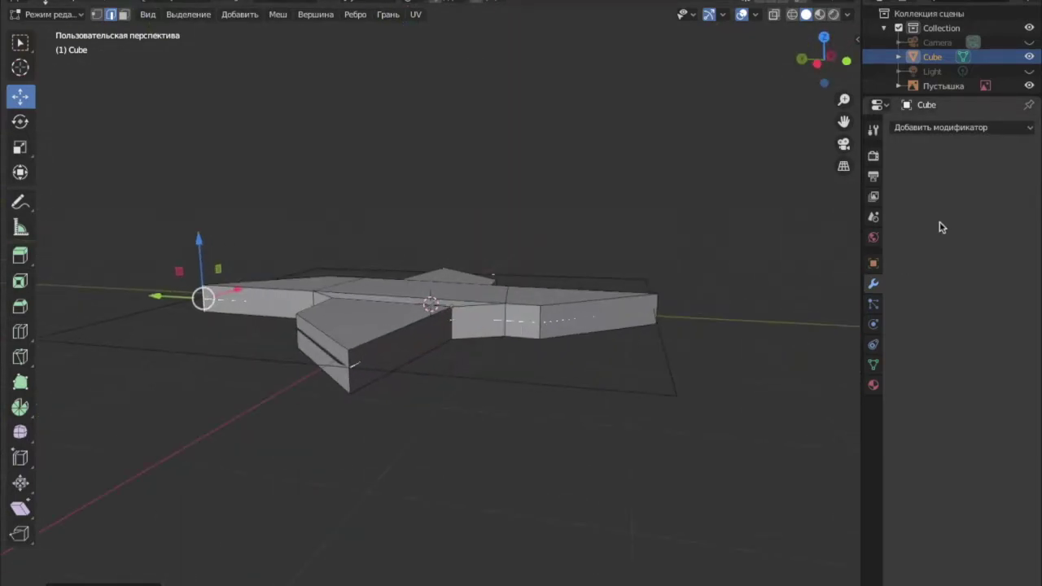
mouse_move(1031, 88)
middle_mouse_down()
mouse_move(458, 267)
mouse_move(248, 442)
middle_mouse_up()
scroll(248, 442, "up", 3)
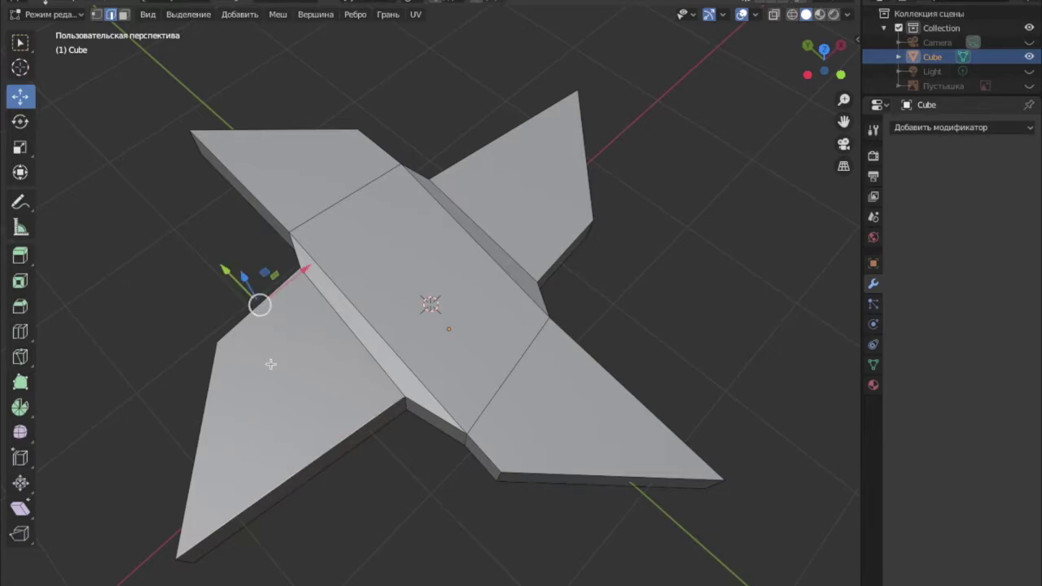
Step: Edge-slide the cross edges, including the lower-left wing's, to just inside each fin's outer edge
key("g")
key("g")
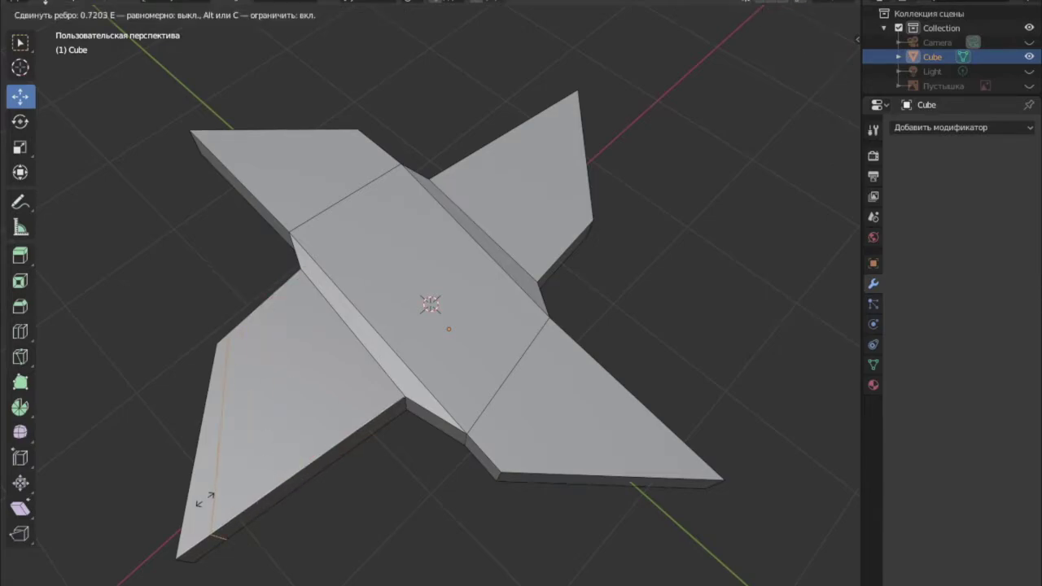
mouse_move(219, 499)
middle_mouse_down()
mouse_move(233, 349)
mouse_move(302, 481)
middle_mouse_up()
left_click(325, 493)
key("g")
key("g")
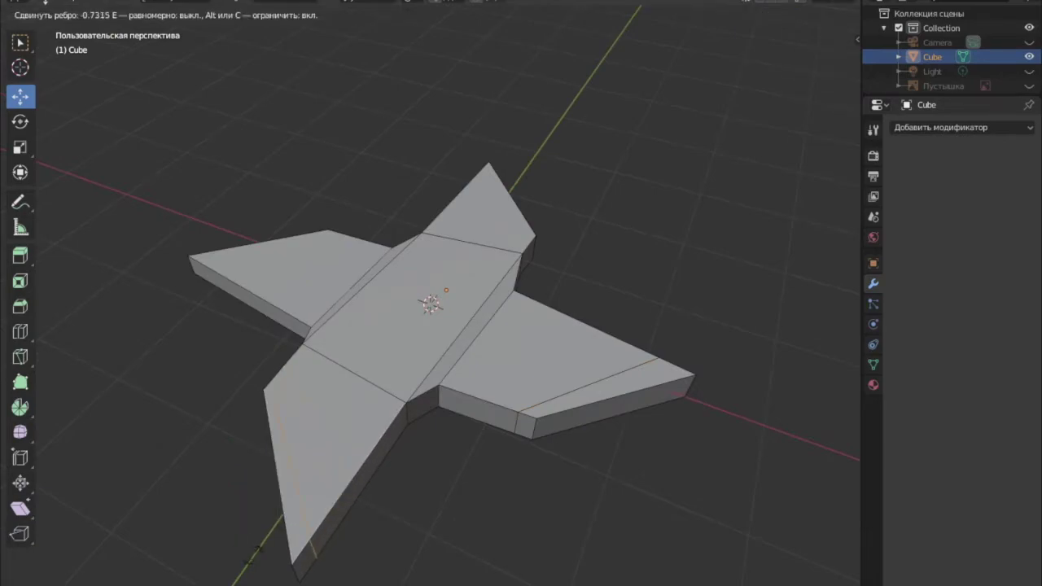
middle_click_drag(274, 563, 320, 499)
key("g")
key("g")
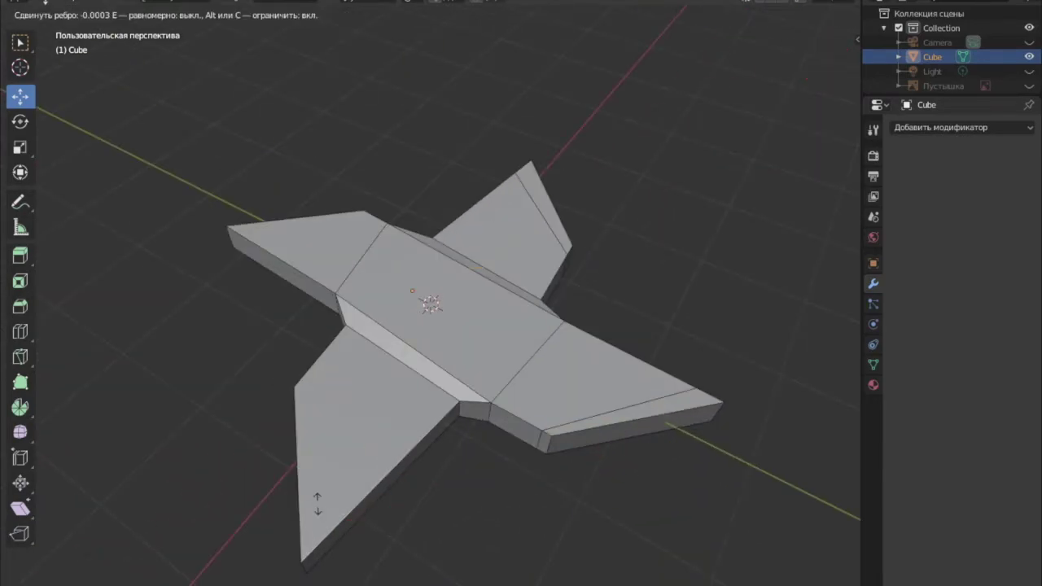
key("g")
key("g")
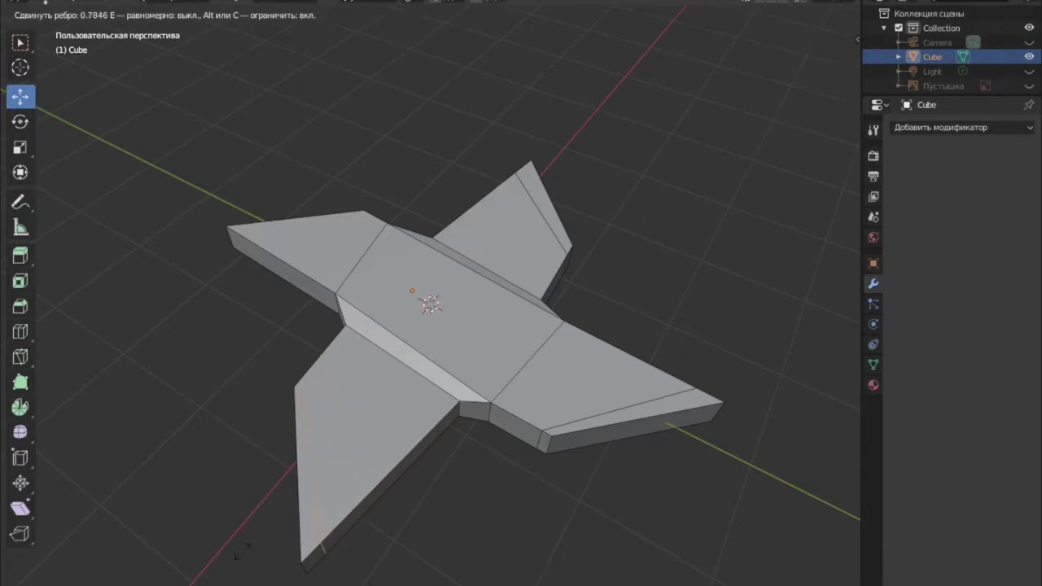
mouse_move(250, 556)
middle_mouse_down()
mouse_move(314, 477)
mouse_move(334, 472)
middle_mouse_up()
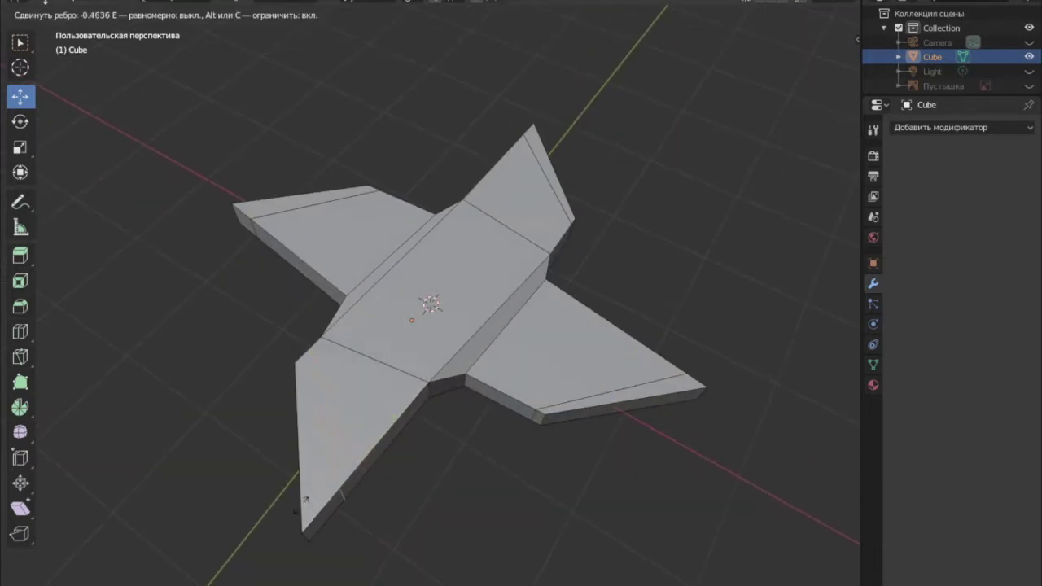
mouse_move(296, 522)
middle_mouse_down()
mouse_move(305, 439)
mouse_move(271, 158)
mouse_move(131, 35)
middle_mouse_up()
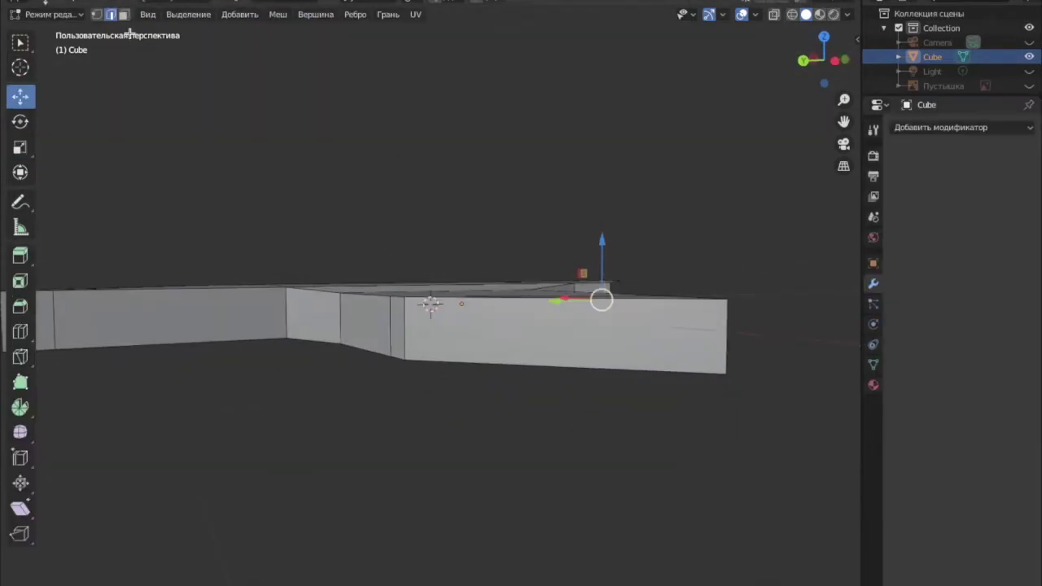
Step: Pull a fin vertex down into a wedge and scale the fin edges along Z
left_click_drag(403, 317, 465, 328)
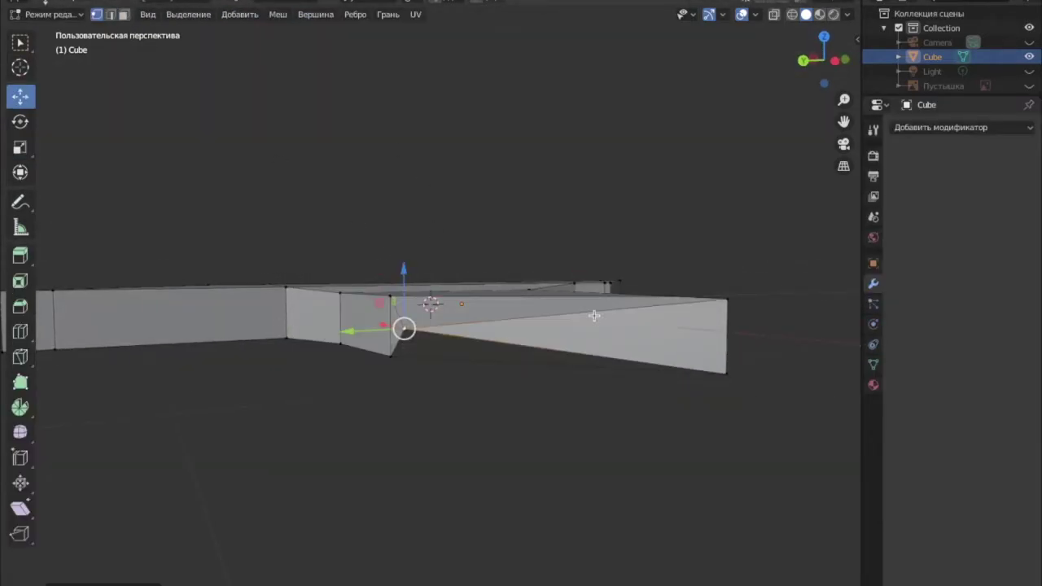
mouse_move(726, 369)
middle_mouse_down()
mouse_move(627, 355)
mouse_move(239, 361)
mouse_move(284, 360)
mouse_move(267, 298)
middle_mouse_up()
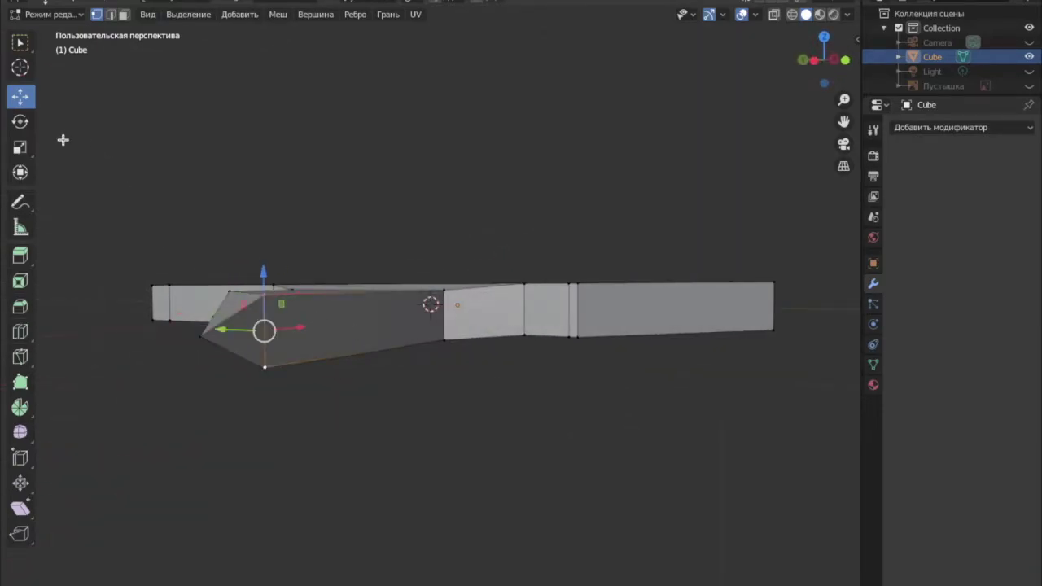
left_click_drag(266, 271, 266, 287)
mouse_move(266, 287)
middle_mouse_down()
mouse_move(423, 350)
mouse_move(495, 395)
mouse_move(352, 345)
middle_mouse_up()
left_click(438, 366)
key("s")
left_click(436, 333)
Step: Merge the fin-tip and bottom fin vertices At Center into wedge points
left_click(351, 344)
key("m")
left_click(341, 380)
mouse_move(342, 380)
middle_mouse_down()
mouse_move(472, 472)
mouse_move(349, 316)
middle_mouse_up()
left_click(356, 401)
key("m")
left_click(360, 399)
middle_click_drag(360, 399, 363, 323)
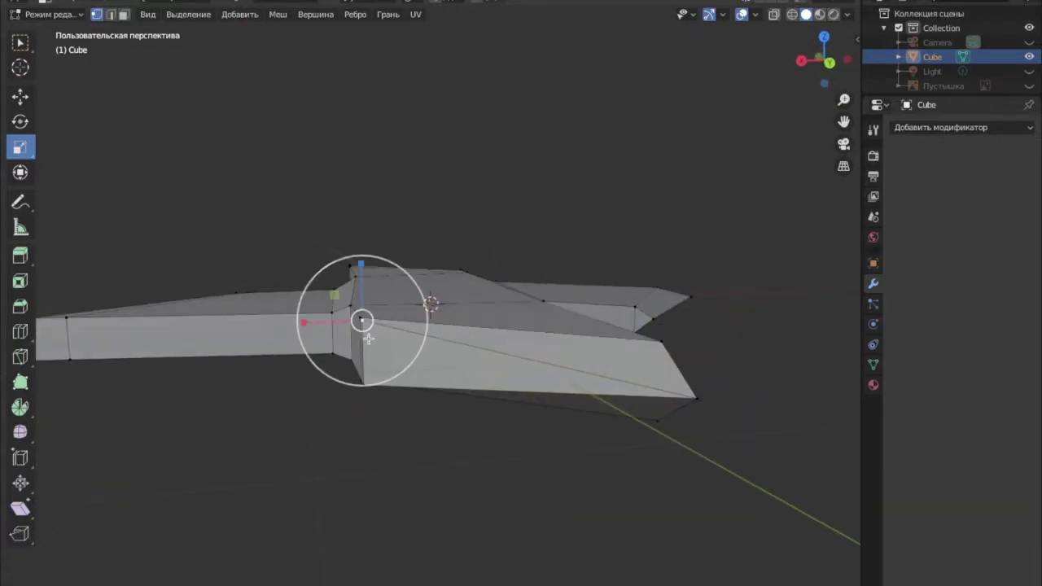
middle_click_drag(378, 395, 340, 390)
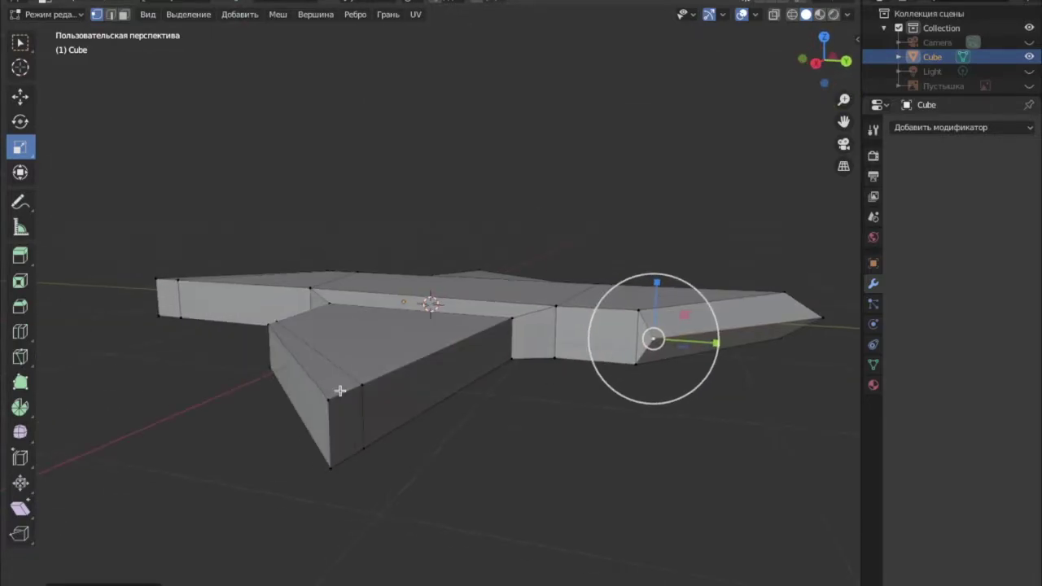
middle_click_drag(328, 457, 512, 421)
key("m")
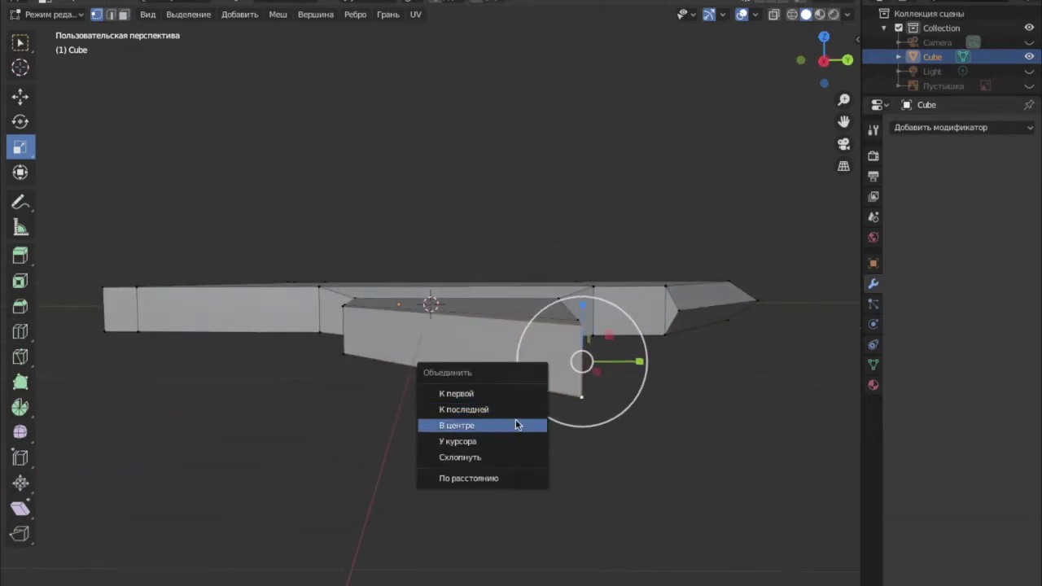
left_click(516, 425)
Step: Merge the remaining fin vertices and a middle vertex At Center
left_click(458, 367)
key("m")
left_click(465, 374)
middle_click_drag(465, 373, 578, 265)
left_click(602, 258, "shift")
key("m")
left_click(600, 333)
left_click(464, 295)
key("m")
left_click(470, 306)
middle_click_drag(471, 306, 470, 302)
Step: Flatten the selection along Z, then return to Object Mode
mouse_move(333, 305)
middle_mouse_down()
mouse_move(523, 328)
mouse_move(343, 310)
mouse_move(558, 302)
mouse_move(594, 321)
mouse_move(495, 245)
middle_mouse_up()
left_click_drag(496, 245, 498, 262)
mouse_move(498, 262)
middle_mouse_down()
mouse_move(507, 256)
mouse_move(543, 340)
mouse_move(501, 252)
mouse_move(375, 236)
middle_mouse_up()
left_click(503, 252)
left_click_drag(374, 236, 376, 238)
mouse_move(376, 237)
middle_mouse_down()
mouse_move(602, 473)
mouse_move(400, 340)
middle_mouse_up()
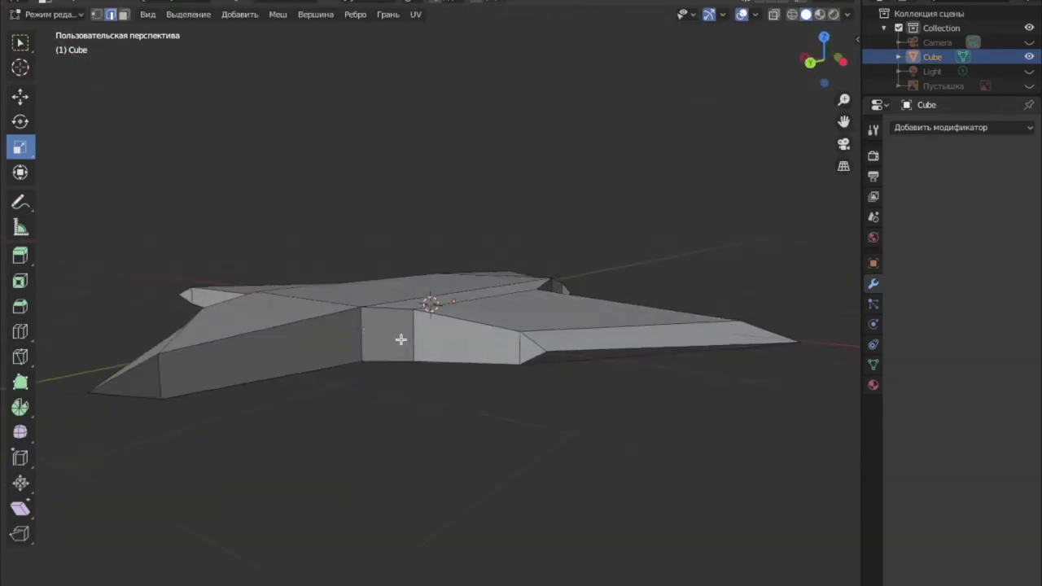
key("Tab")
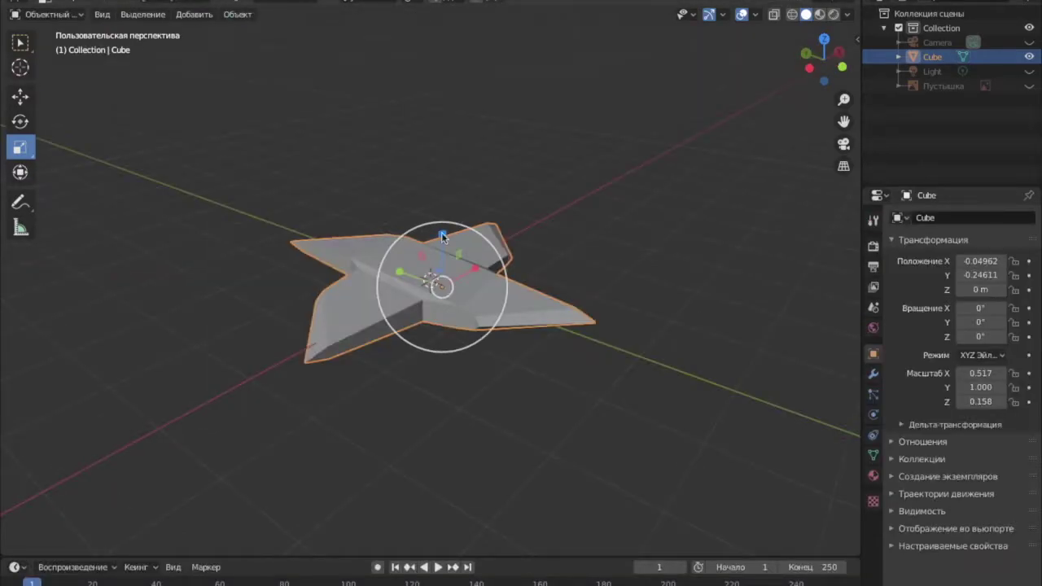
Step: Flatten the whole star vertically and re-enter Edit Mode
left_click_drag(463, 321, 455, 269)
scroll(459, 236, "up", 5)
mouse_move(456, 268)
middle_mouse_down()
mouse_move(459, 236)
mouse_move(369, 67)
mouse_move(442, 246)
mouse_move(421, 279)
mouse_move(342, 315)
mouse_move(449, 289)
middle_mouse_up()
scroll(459, 236, "down", 5)
key("Tab")
Step: Move the selected star geometry along Z
key("shift+space")
key("g")
mouse_move(454, 227)
middle_mouse_down()
mouse_move(146, 123)
mouse_move(419, 240)
middle_mouse_up()
left_click_drag(418, 236, 410, 233)
middle_click_drag(410, 233, 414, 234)
mouse_move(546, 230)
middle_mouse_down()
mouse_move(667, 467)
mouse_move(790, 109)
middle_mouse_up()
Step: Toggle the star's visibility off and on, then bring up the Add Modifier list
left_click(1028, 56)
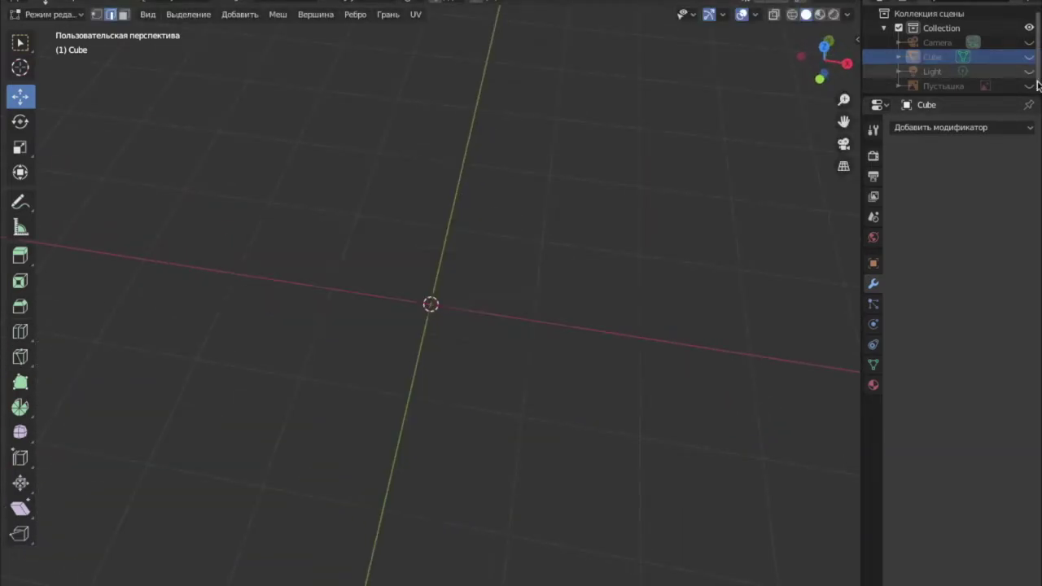
left_click(1028, 56)
mouse_move(651, 242)
middle_mouse_down()
mouse_move(535, 371)
mouse_move(427, 309)
middle_mouse_up()
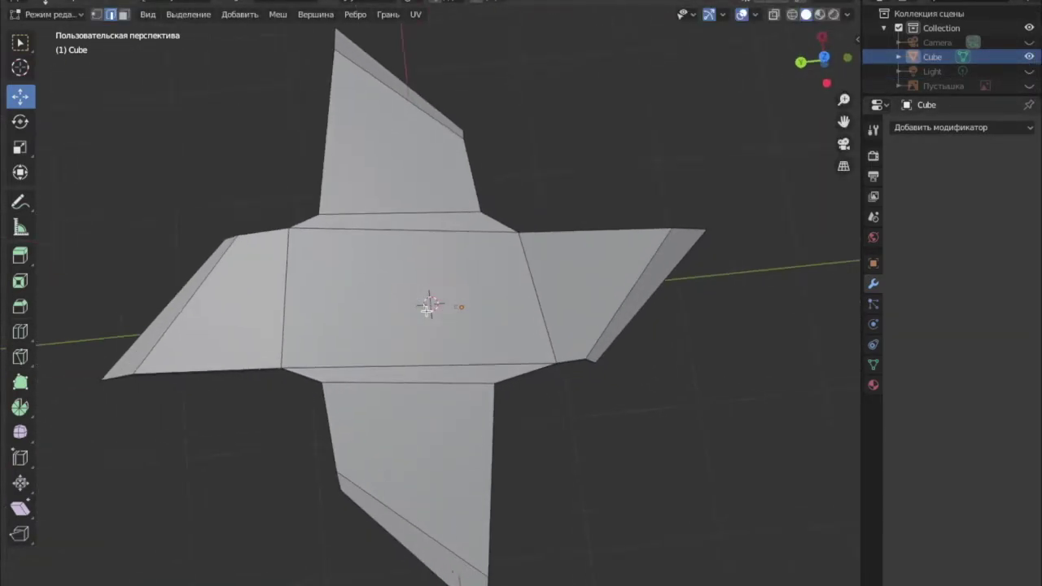
scroll(426, 310, "up", 2)
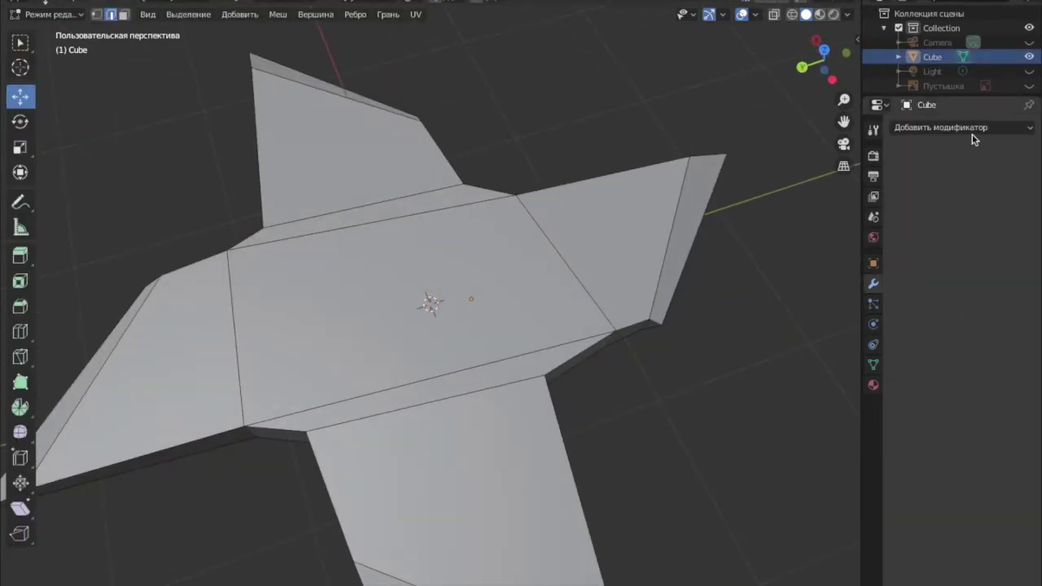
left_click(973, 132)
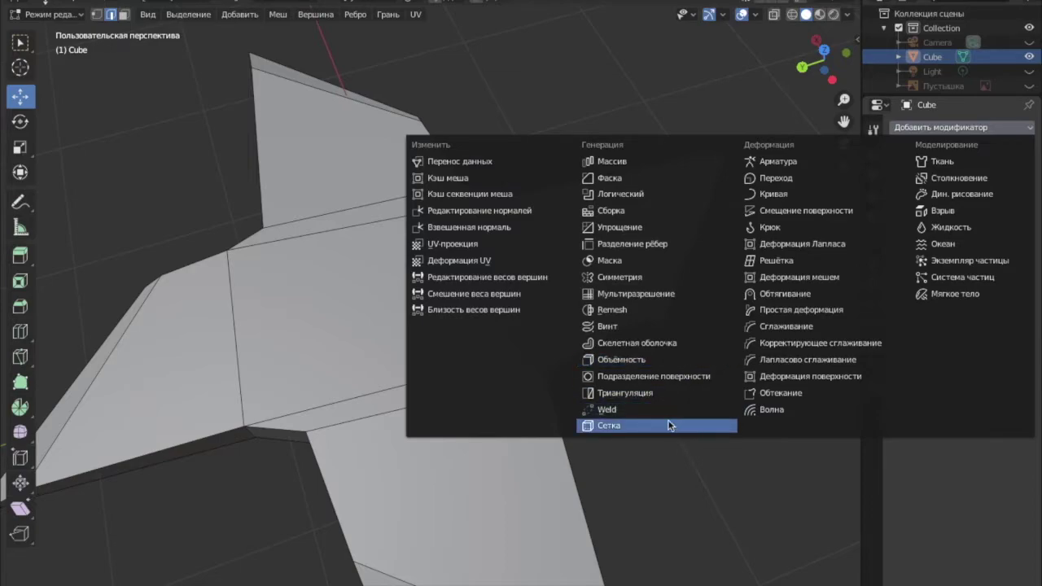
Step: Add a Subdivision Surface modifier to smooth the star and inspect the result
left_click(645, 377)
scroll(955, 240, "up", 4, "ctrl")
middle_click_drag(670, 274, 618, 309)
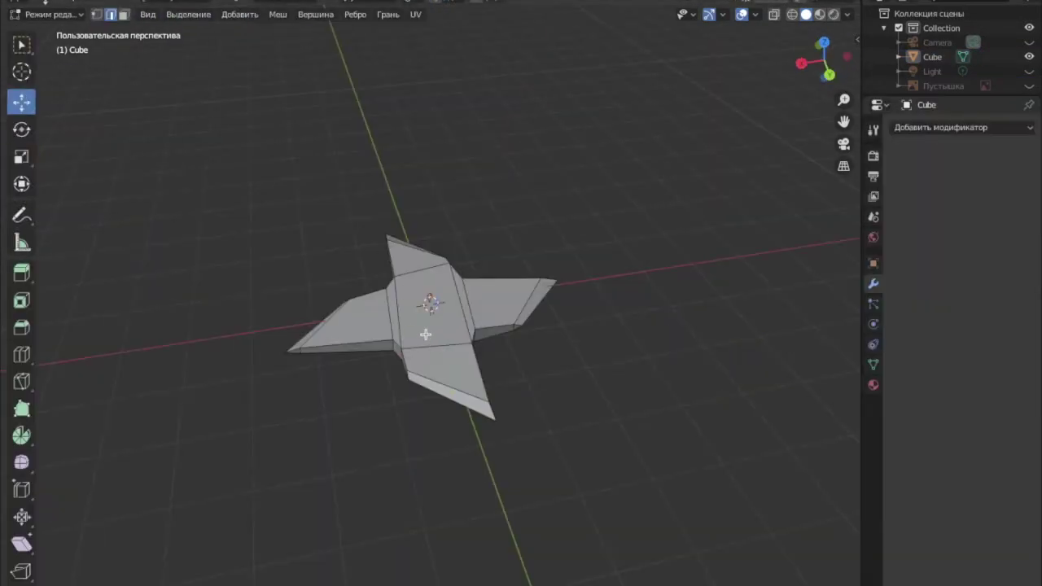
right_click(430, 174)
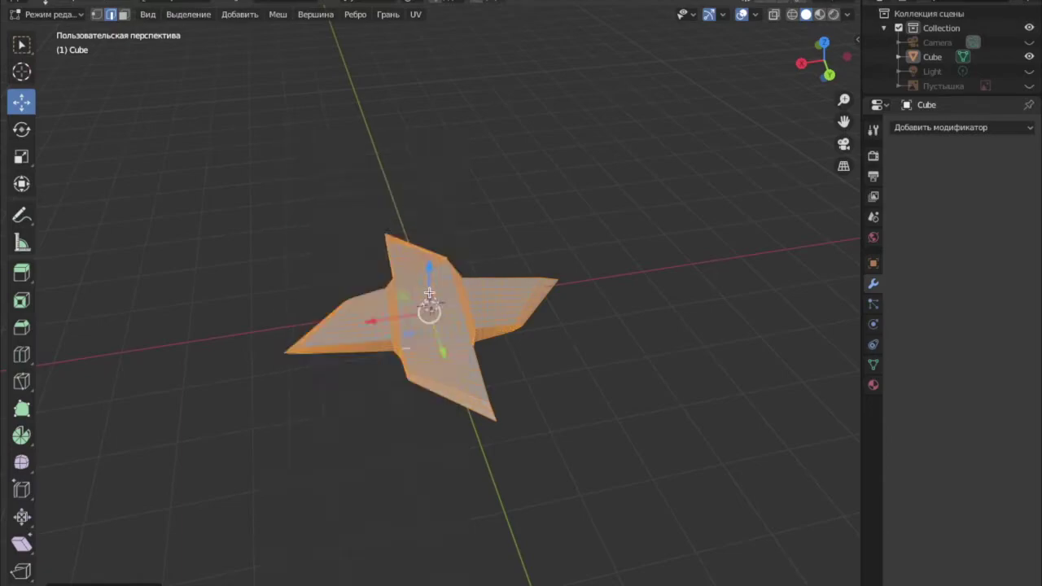
middle_click_drag(428, 288, 493, 354)
scroll(494, 354, "up", 5)
scroll(493, 355, "up", 3)
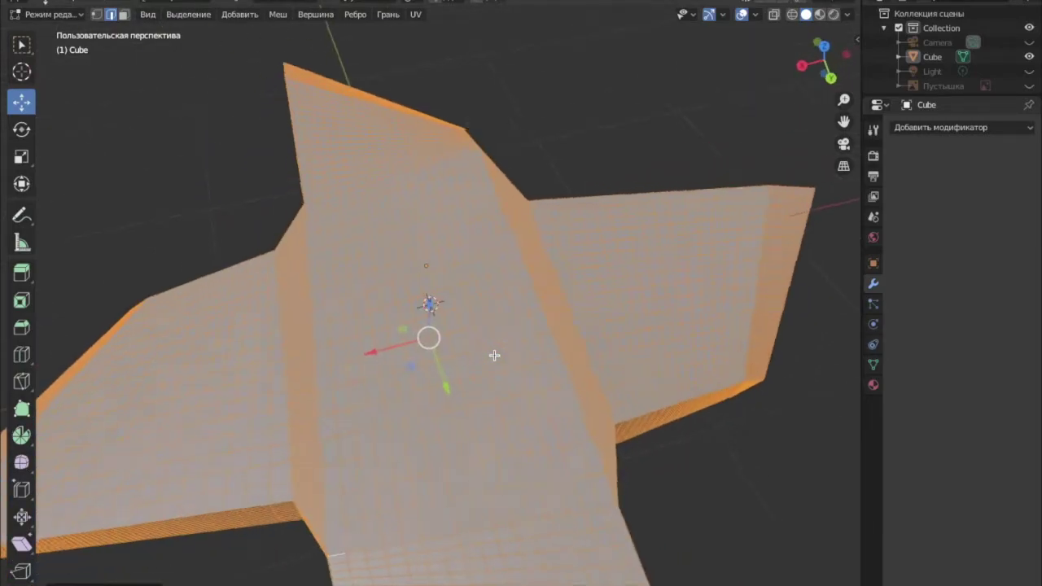
scroll(494, 354, "down", 5)
Step: Visit the Sculpting workspace, return to Layout, and select the star
left_click(303, 3)
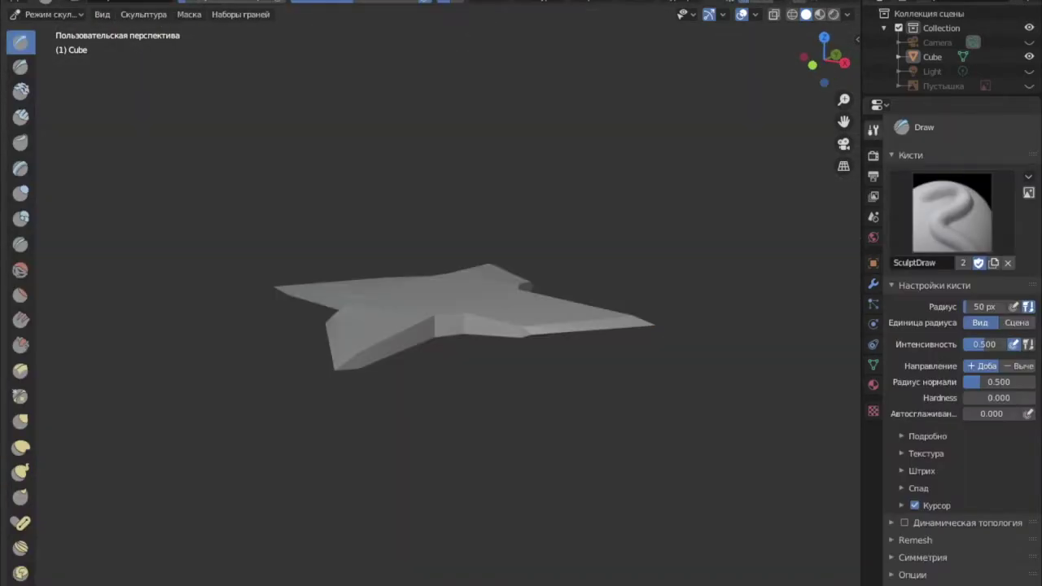
left_click(209, 2)
mouse_move(281, 203)
middle_mouse_down()
mouse_move(454, 105)
mouse_move(410, 250)
mouse_move(370, 297)
middle_mouse_up()
left_click(409, 251)
Step: Set the star's origin to its geometry
right_click(370, 297)
mouse_move(318, 296)
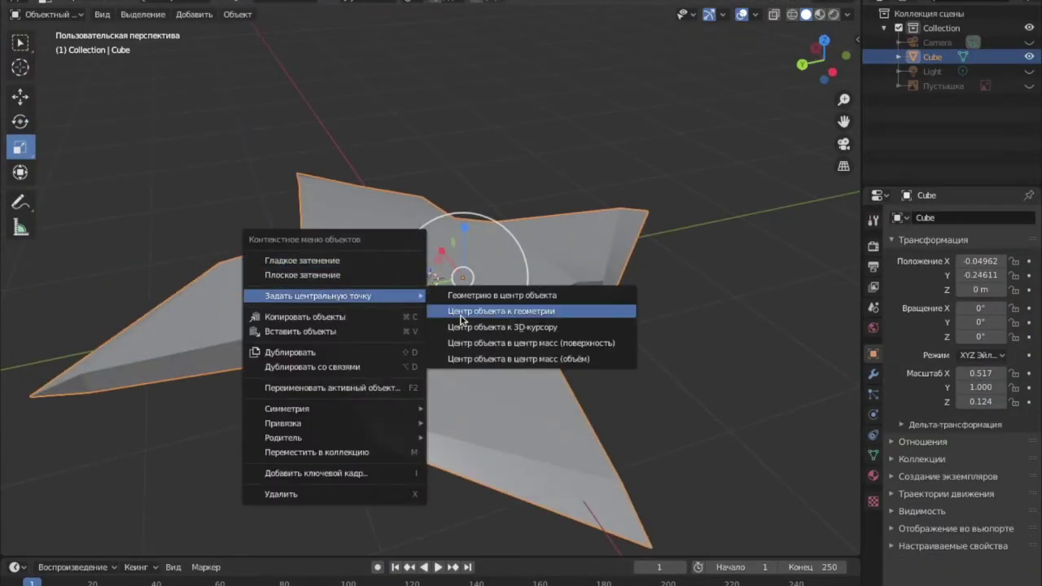
left_click(463, 309)
middle_click_drag(463, 320, 472, 281)
right_click(476, 259)
left_click(856, 38)
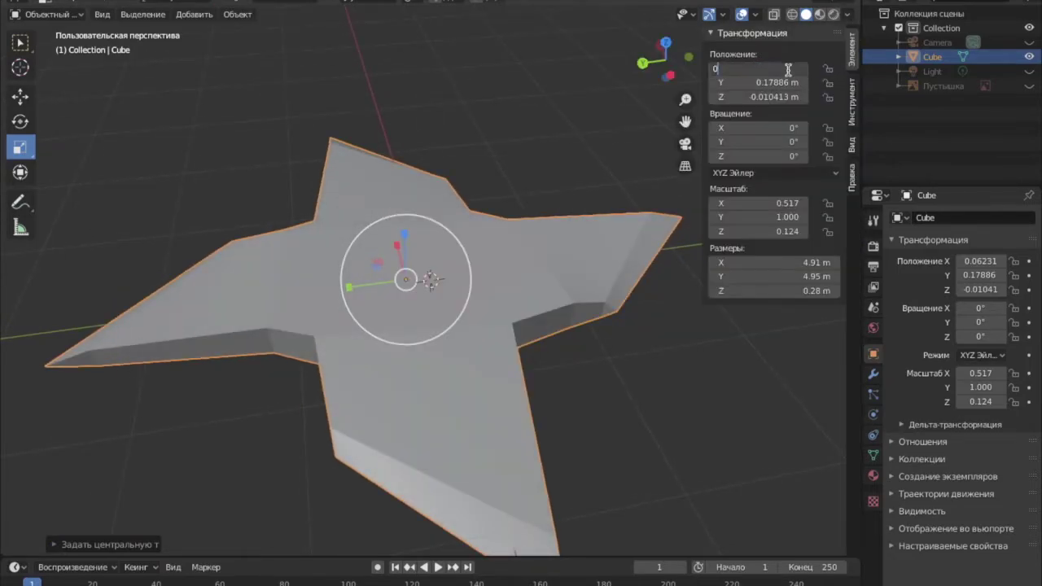
Step: Set the star's X and Y location to 0 m
key("Return")
key("Return")
middle_click_drag(570, 341, 663, 410)
left_click(662, 409)
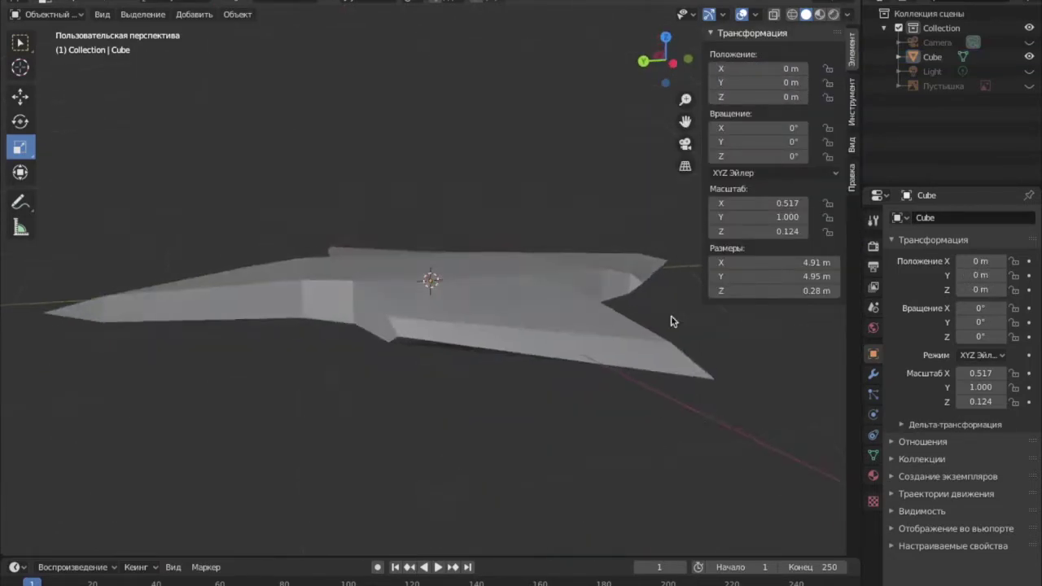
left_click(194, 14)
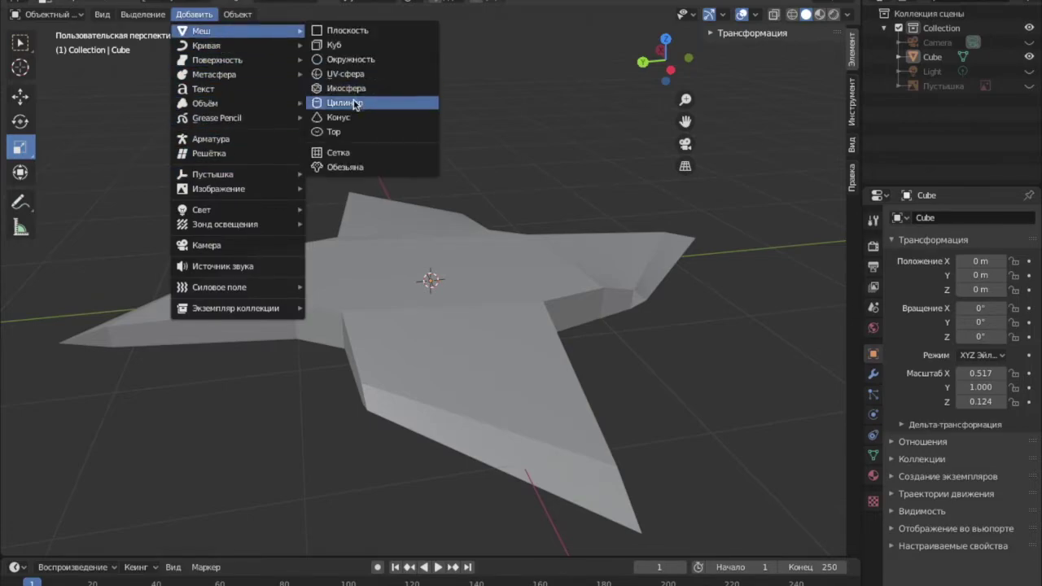
Step: Add a cylinder at the star's centre, scaled to 0.25 then about 0.307
left_click(358, 105)
type("s0.25")
key("Return")
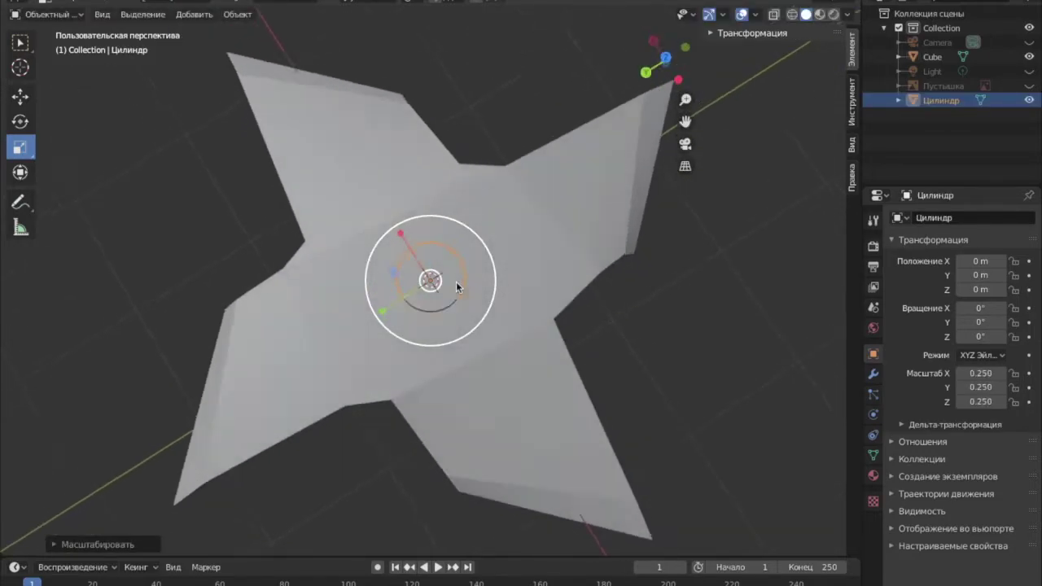
key("s")
left_click(511, 269)
Step: Give the star a Boolean difference modifier using the cylinder
middle_click_drag(511, 269, 568, 231)
left_click(569, 231)
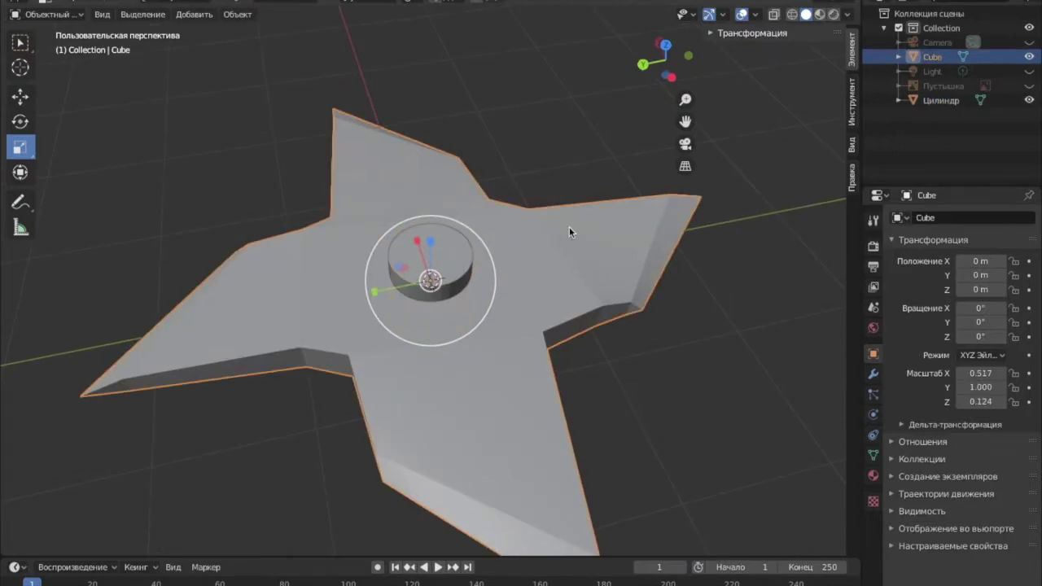
left_click(874, 370)
left_click(932, 218)
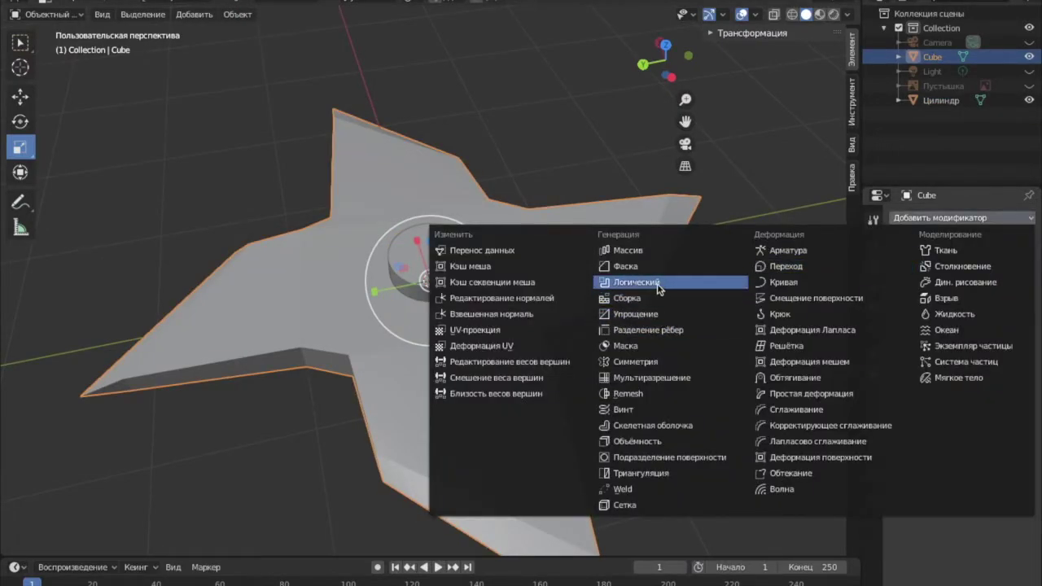
left_click(659, 285)
Step: Hide the cylinder and apply the Boolean cut to punch the centre hole
middle_click_drag(526, 261, 616, 239)
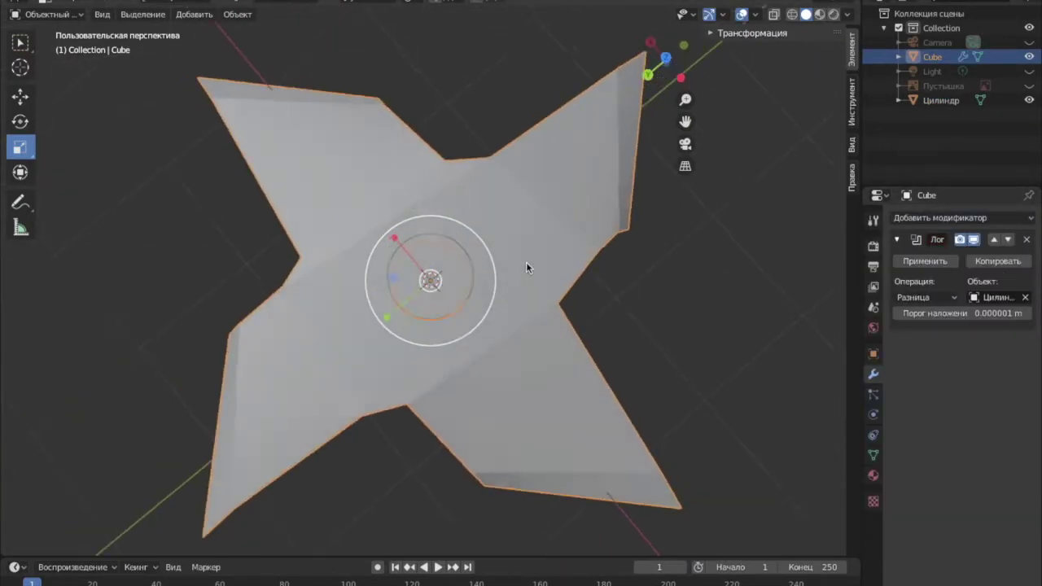
scroll(520, 270, "up", 5)
left_click(1028, 100)
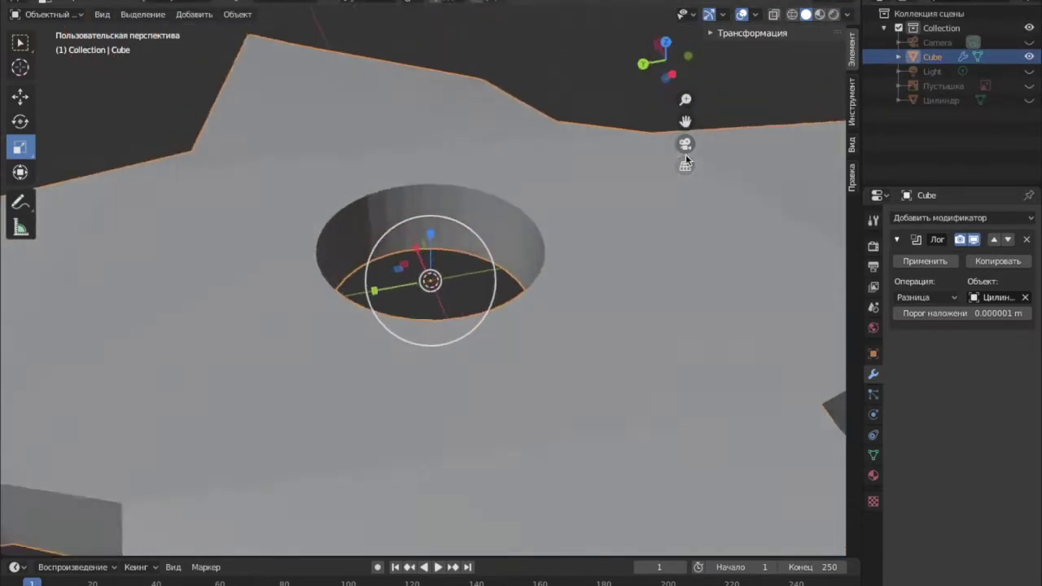
left_click(924, 260)
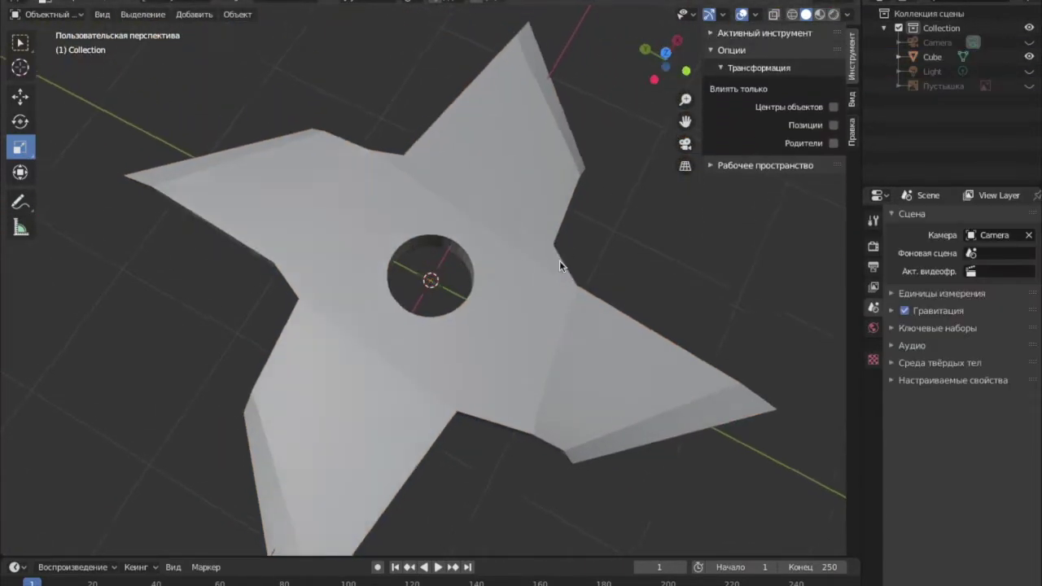
mouse_move(696, 231)
middle_mouse_down()
mouse_move(616, 216)
mouse_move(472, 280)
middle_mouse_up()
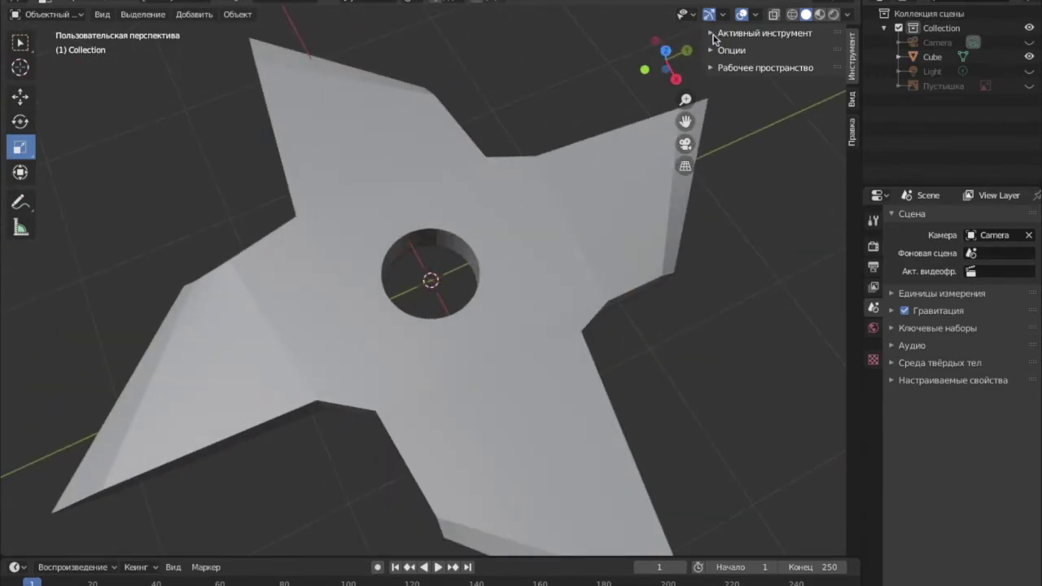
scroll(600, 175, "down", 5)
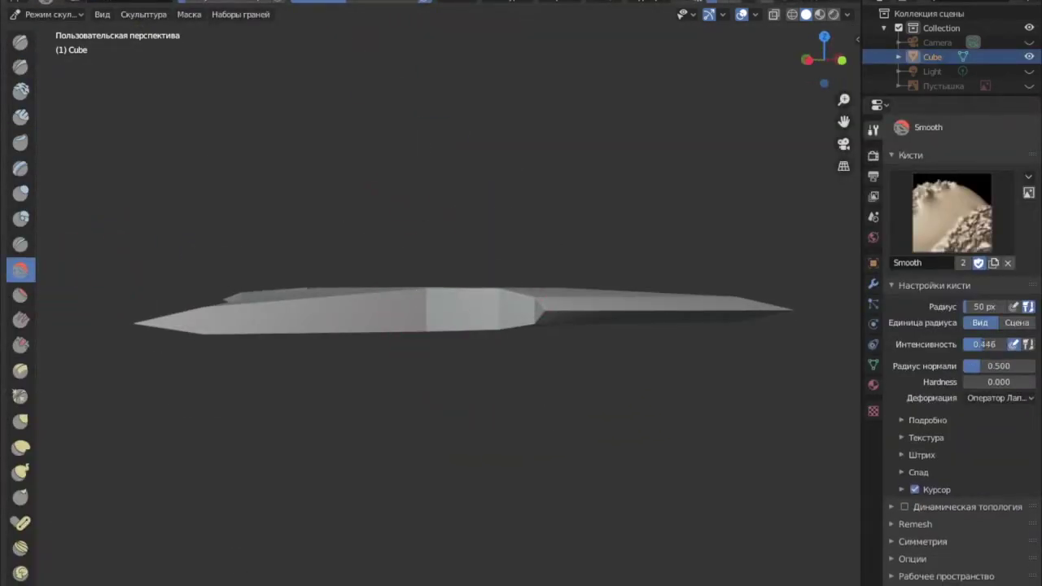
Step: Orbit around the star to inspect its smoothed edges from several angles
middle_click_drag(504, 299, 513, 343)
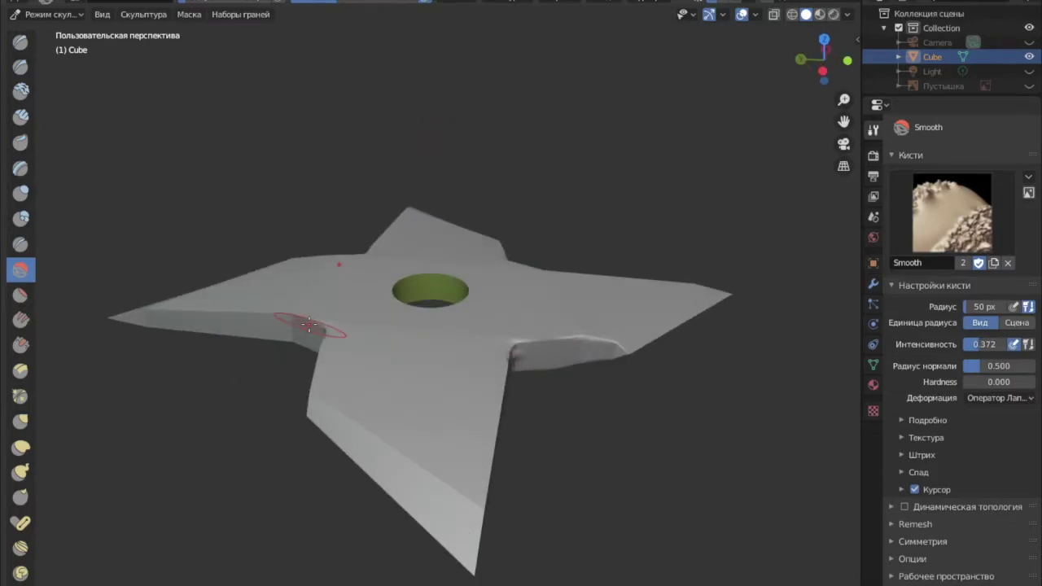
middle_click_drag(309, 326, 387, 301)
middle_click_drag(332, 267, 343, 212)
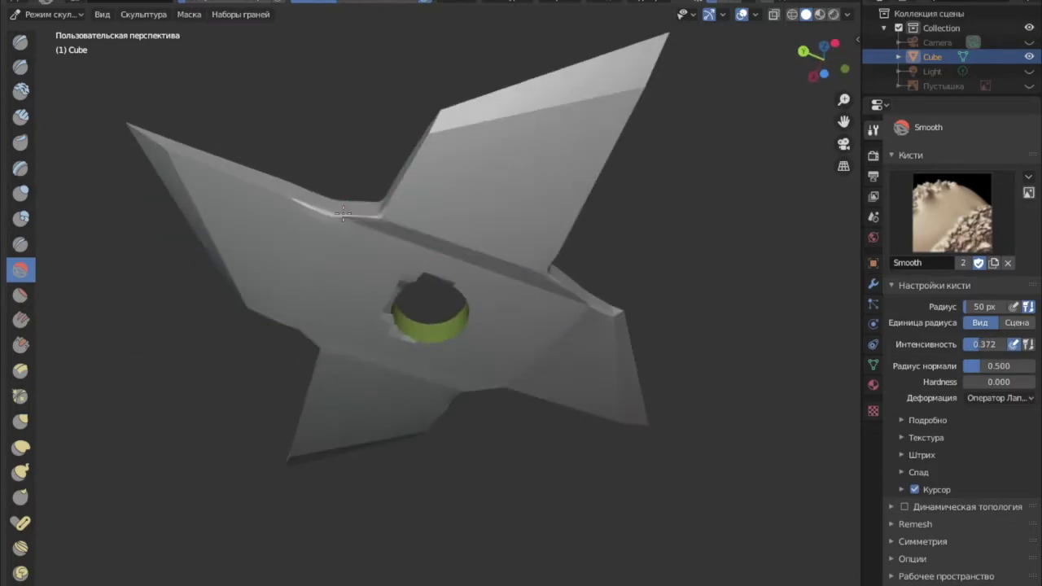
mouse_move(407, 218)
middle_mouse_down()
mouse_move(454, 239)
mouse_move(263, 57)
middle_mouse_up()
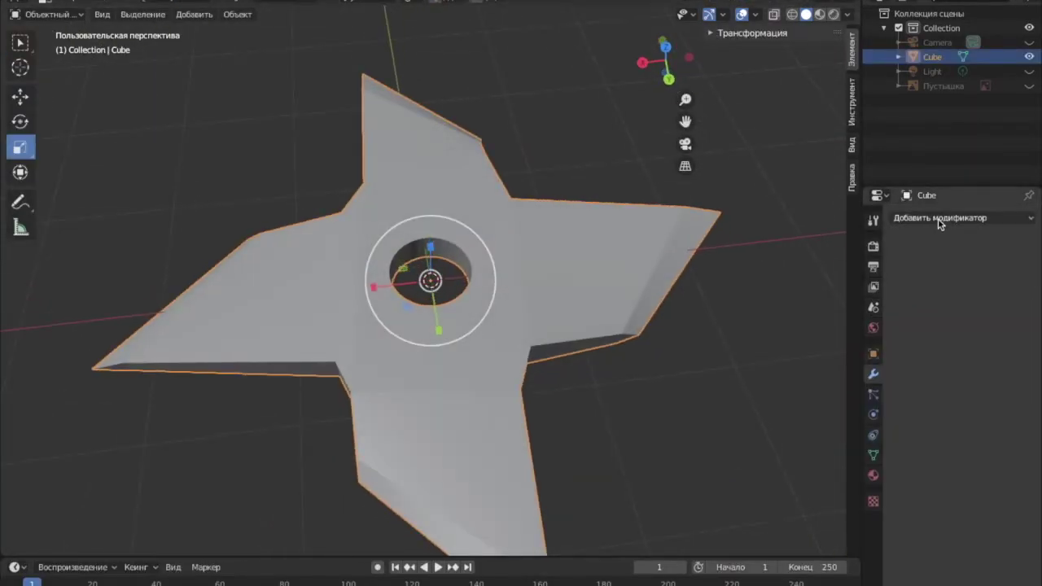
Step: Add a Voxel Remesh modifier with a 0.04 m voxel size and smooth shading
left_click(938, 218)
left_click(647, 395)
left_click(899, 300)
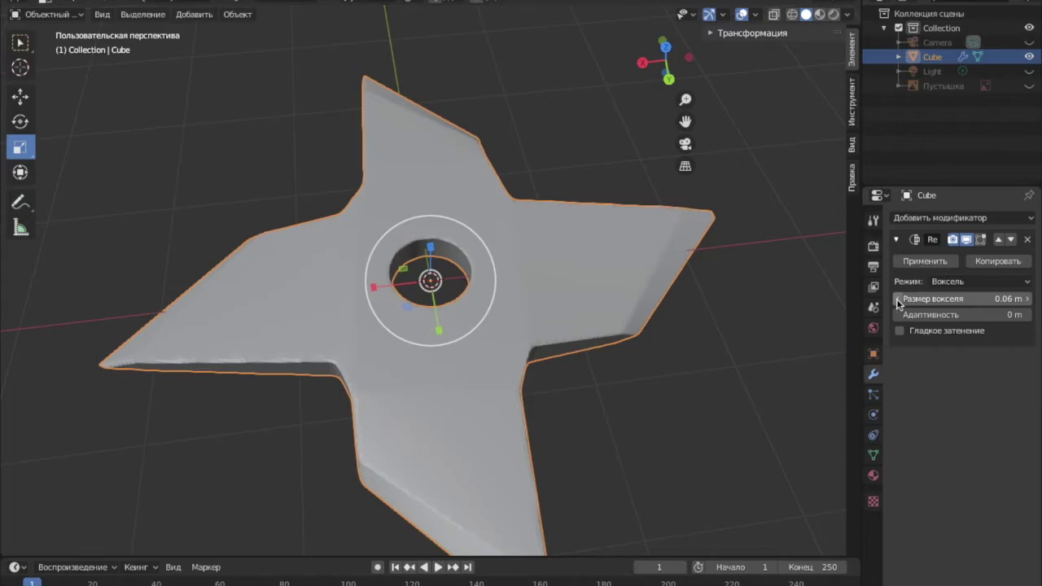
mouse_move(798, 314)
middle_mouse_down()
mouse_move(620, 315)
mouse_move(830, 317)
middle_mouse_up()
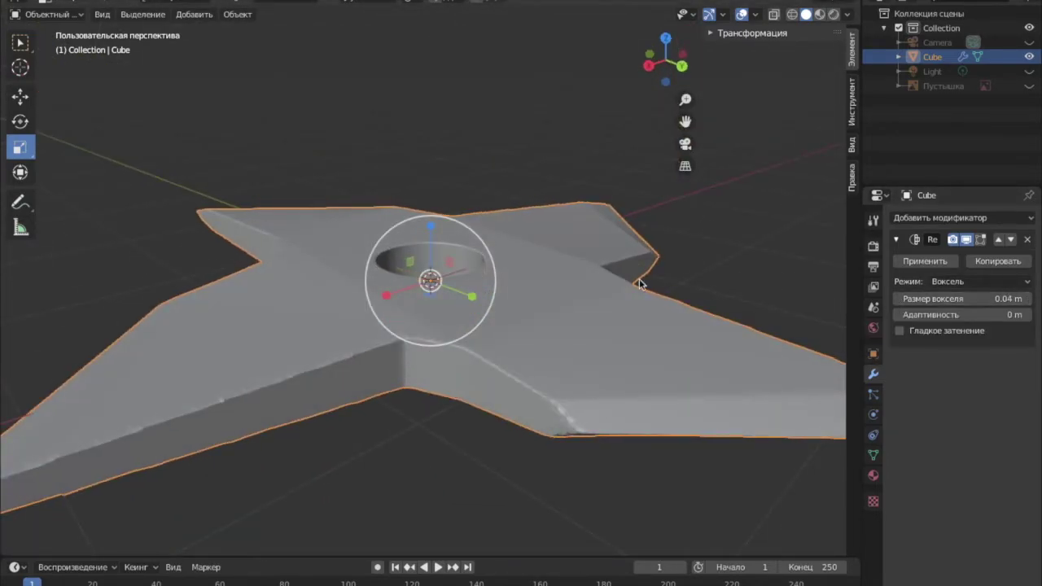
middle_click_drag(640, 283, 814, 277)
Step: Apply the Remesh modifier to the star's mesh, undoing and reapplying once
left_click(900, 266)
scroll(477, 293, "up", 6)
middle_click_drag(477, 293, 420, 225)
key("ctrl+z")
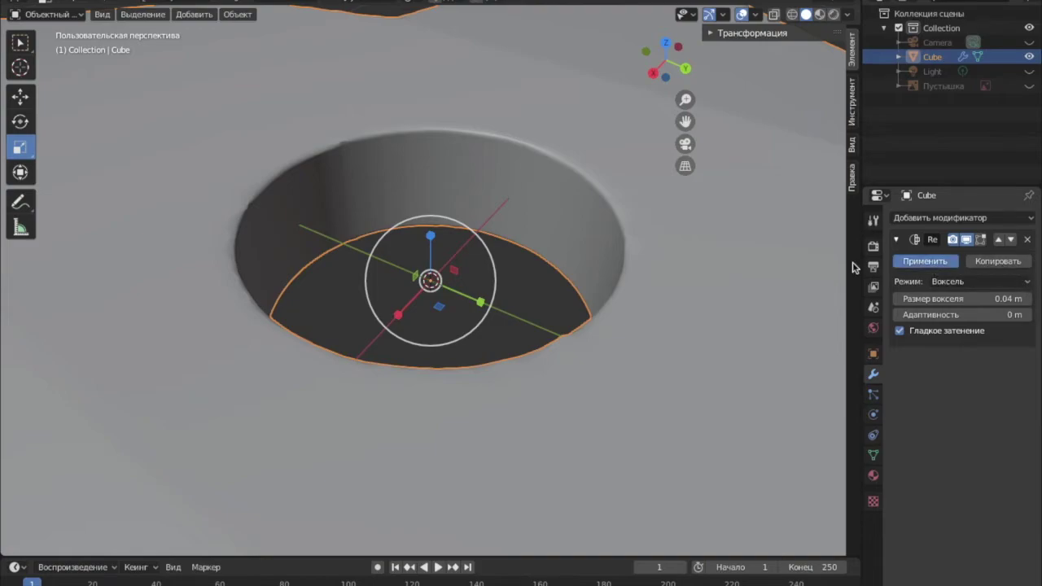
left_click(919, 265)
scroll(646, 268, "down", 4)
middle_click_drag(646, 268, 624, 255)
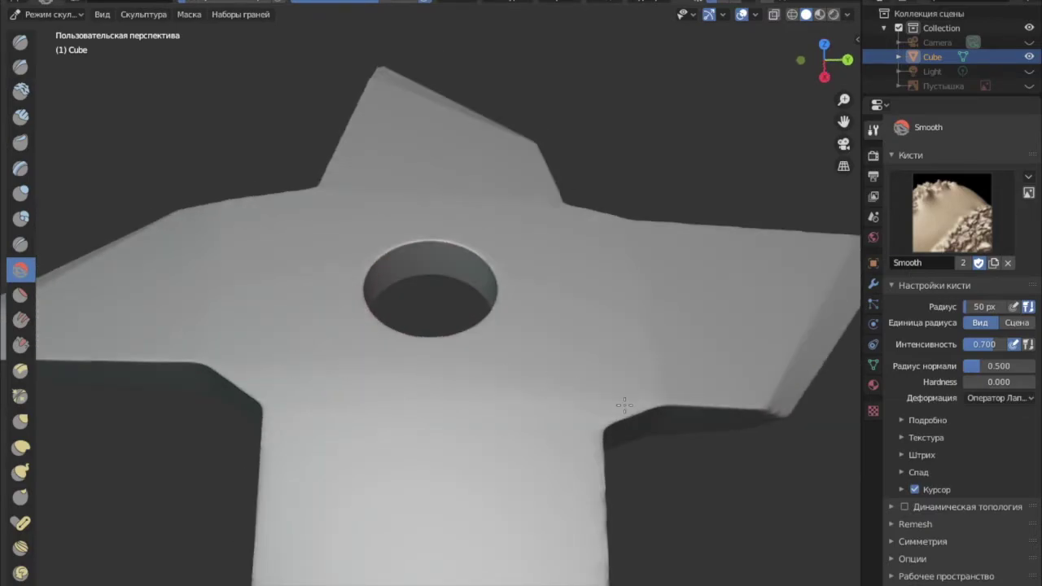
Step: Enlarge the Smooth brush radius to 134 px and work over the shuriken's faces
mouse_move(618, 284)
middle_mouse_down()
mouse_move(534, 490)
mouse_move(597, 418)
mouse_move(494, 350)
mouse_move(512, 353)
mouse_move(171, 285)
middle_mouse_up()
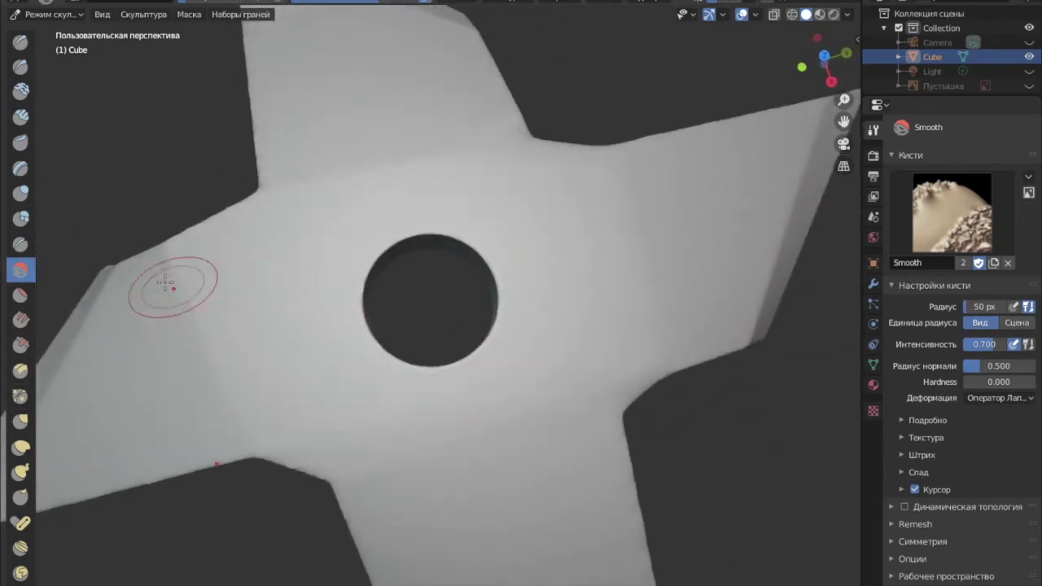
mouse_move(380, 162)
middle_mouse_down()
mouse_move(486, 144)
mouse_move(337, 244)
middle_mouse_up()
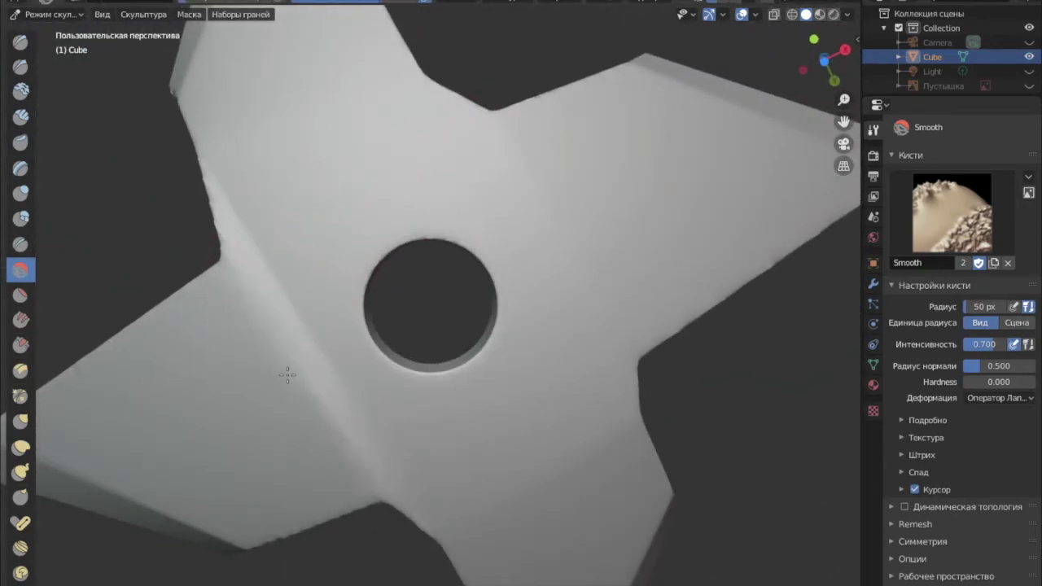
key("f")
left_click(274, 196)
middle_click_drag(275, 195, 431, 508)
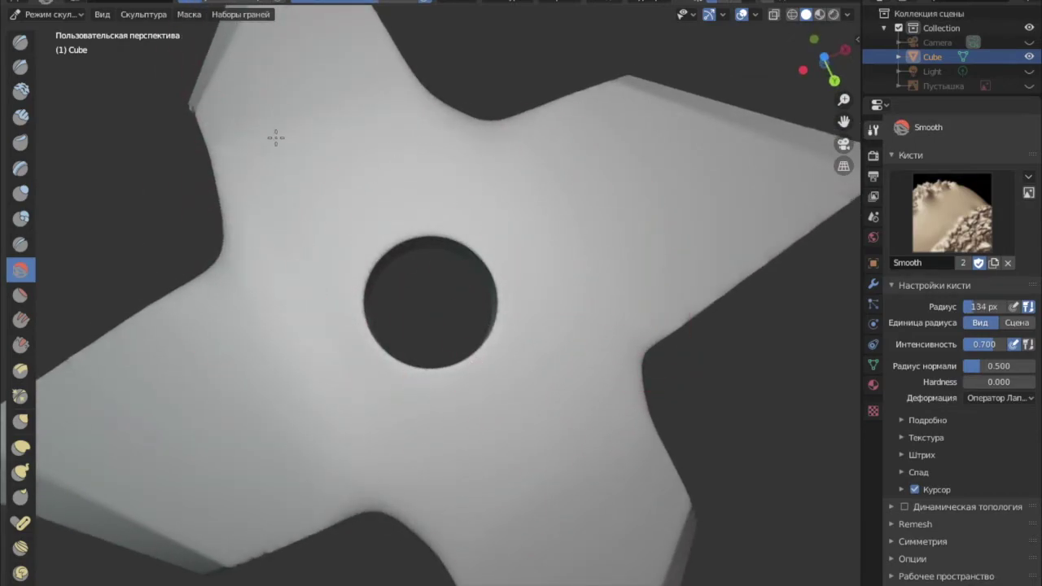
middle_click_drag(410, 329, 465, 333)
mouse_move(477, 376)
middle_mouse_down()
mouse_move(302, 93)
mouse_move(220, 35)
middle_mouse_up()
mouse_move(502, 156)
middle_mouse_down()
mouse_move(717, 235)
mouse_move(442, 430)
middle_mouse_up()
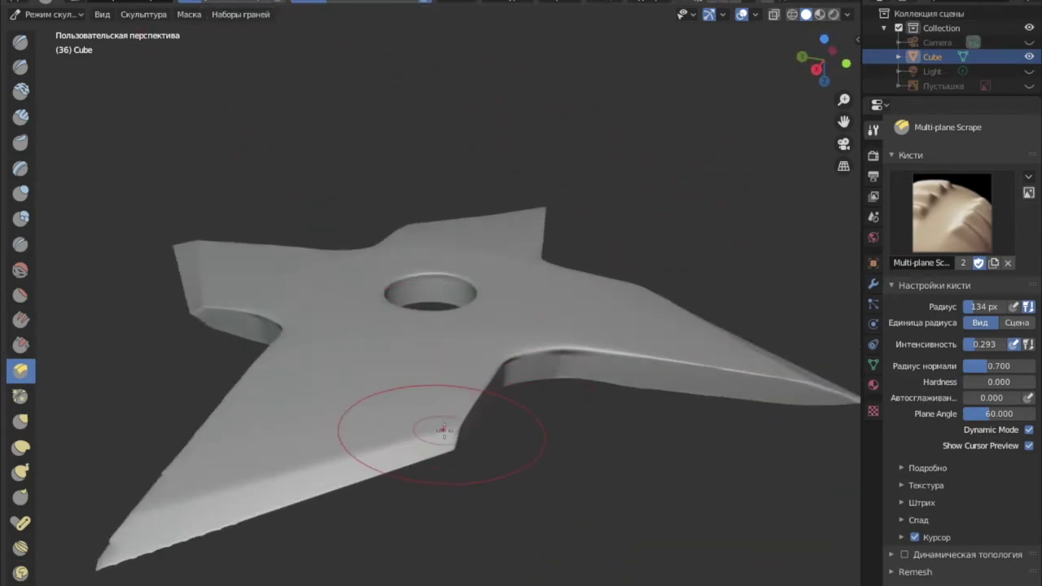
Step: Scrape the blade edges into flatter bevels from above and below with Multi-plane Scrape
mouse_move(410, 440)
left_mouse_down()
mouse_move(277, 442)
mouse_move(232, 488)
left_mouse_up()
mouse_move(113, 501)
middle_mouse_down()
mouse_move(198, 349)
mouse_move(192, 41)
middle_mouse_up()
mouse_move(529, 265)
middle_mouse_down()
mouse_move(488, 366)
mouse_move(523, 399)
mouse_move(57, 481)
middle_mouse_up()
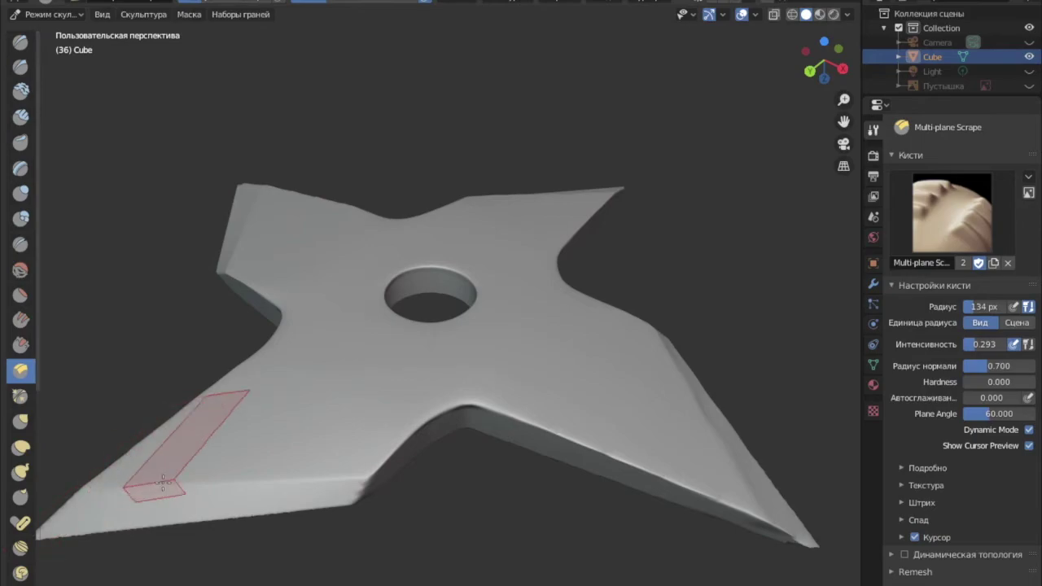
middle_click_drag(455, 448, 159, 87)
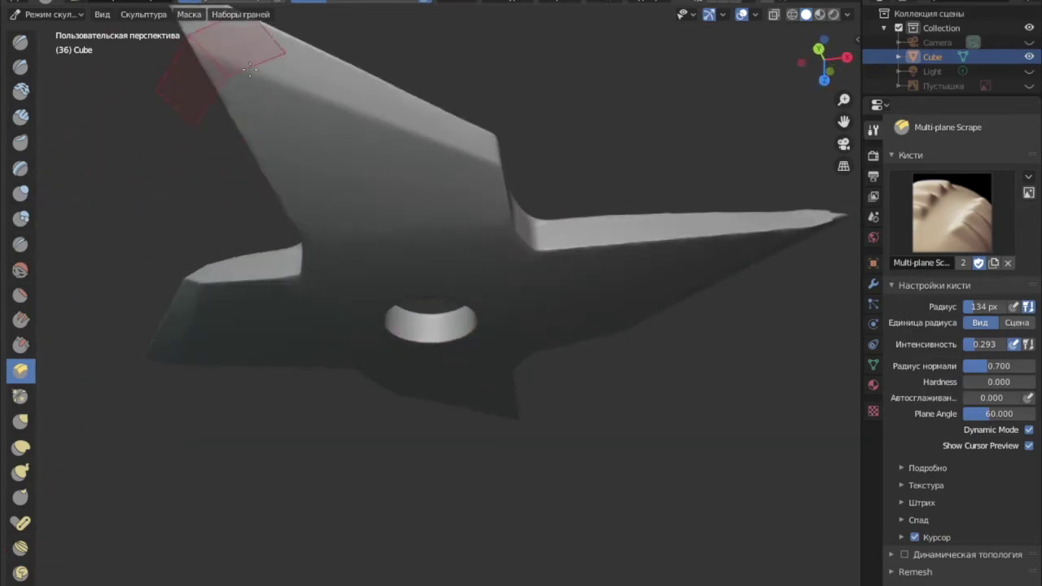
middle_click_drag(555, 167, 69, 498)
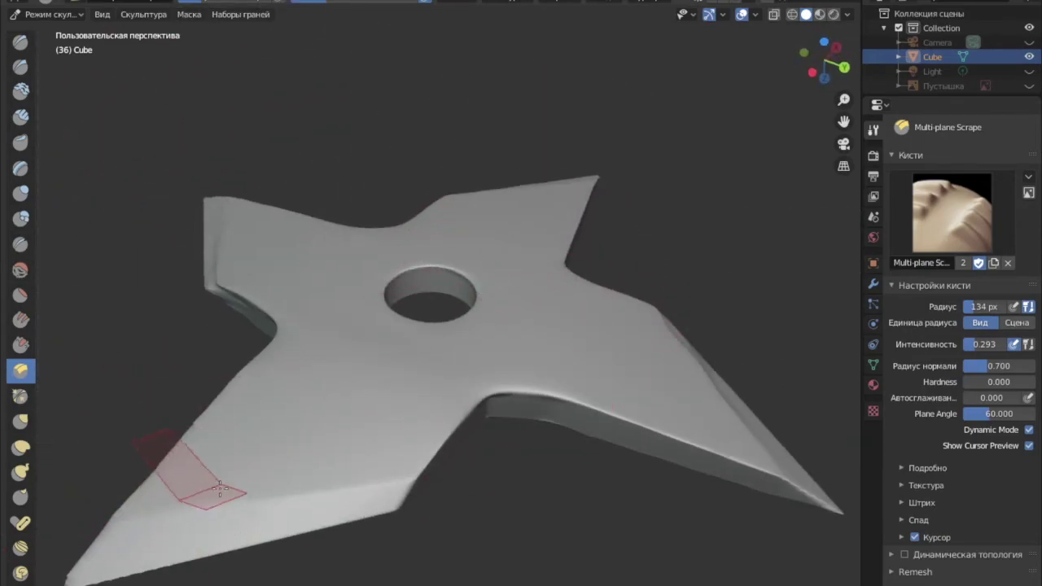
mouse_move(352, 484)
middle_mouse_down()
mouse_move(179, 232)
mouse_move(187, 87)
middle_mouse_up()
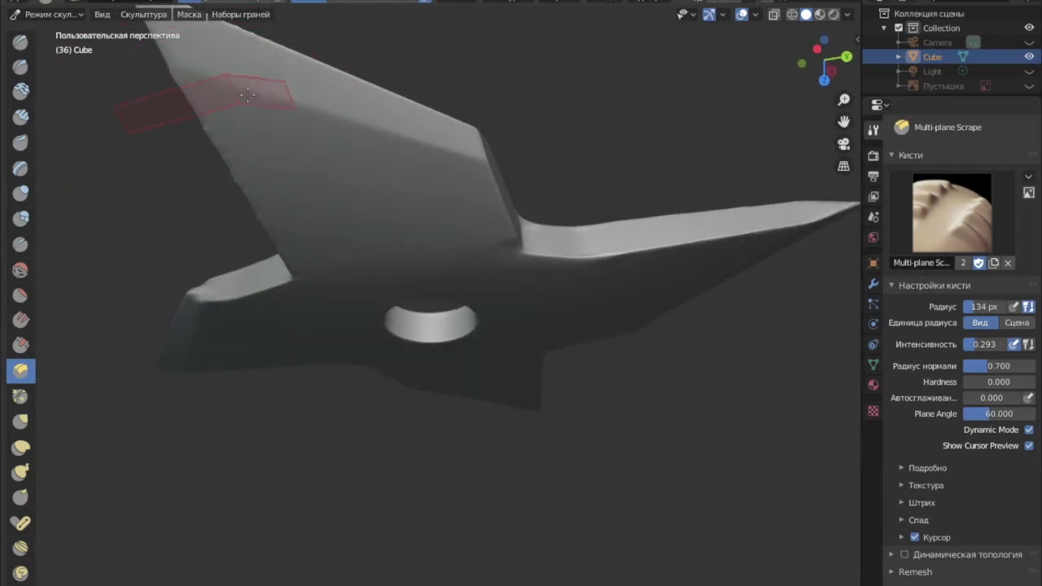
mouse_move(480, 153)
middle_mouse_down()
mouse_move(513, 181)
mouse_move(495, 182)
mouse_move(507, 190)
mouse_move(480, 90)
middle_mouse_up()
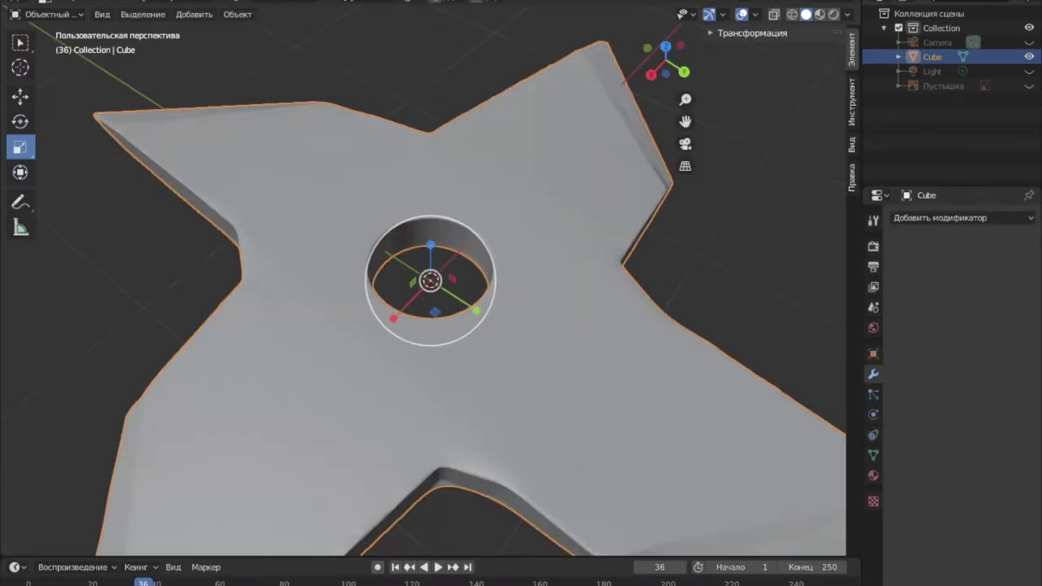
scroll(444, 224, "down", 5)
middle_click_drag(444, 244, 443, 224)
scroll(443, 225, "up", 5)
Step: Bring up the shuriken's material settings in the Properties editor
scroll(443, 220, "up", 2)
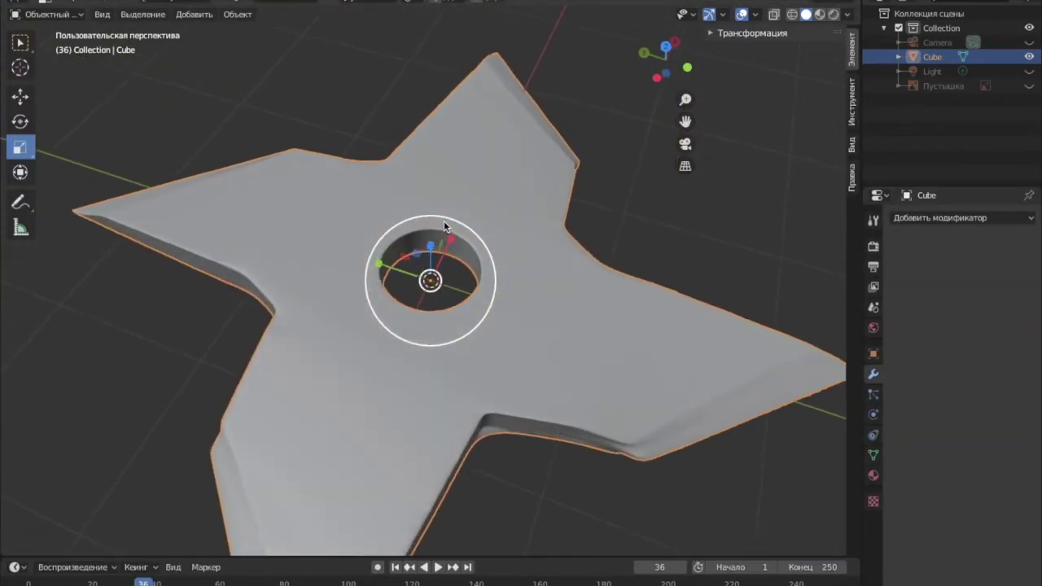
scroll(443, 226, "down", 5)
scroll(444, 226, "up", 1)
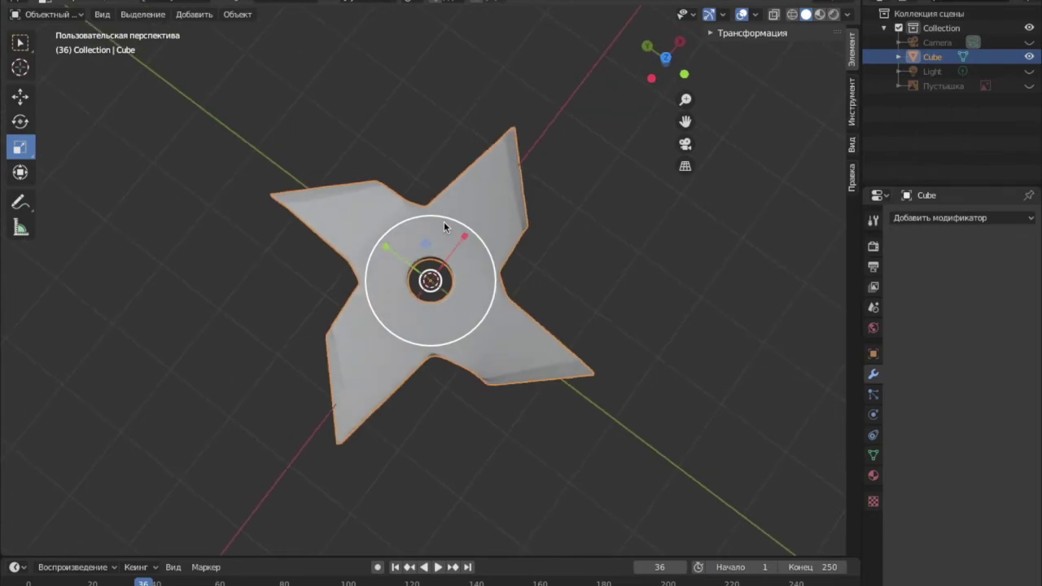
scroll(443, 222, "down", 3)
left_click(873, 475)
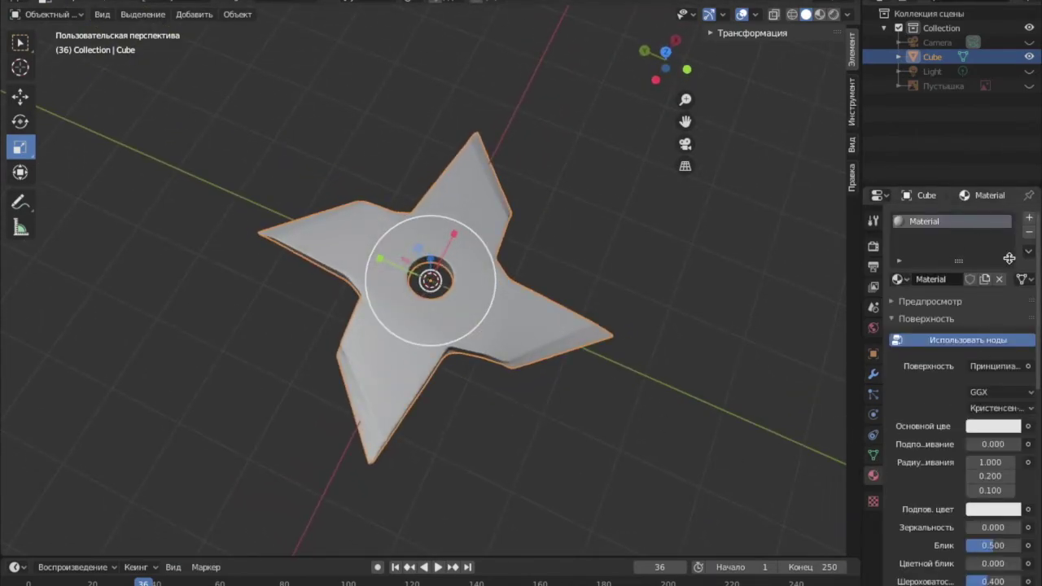
middle_click_drag(543, 304, 618, 310)
scroll(972, 395, "down", 1)
Step: Switch to Material Preview and change the base colour from white to grey
left_click(986, 402)
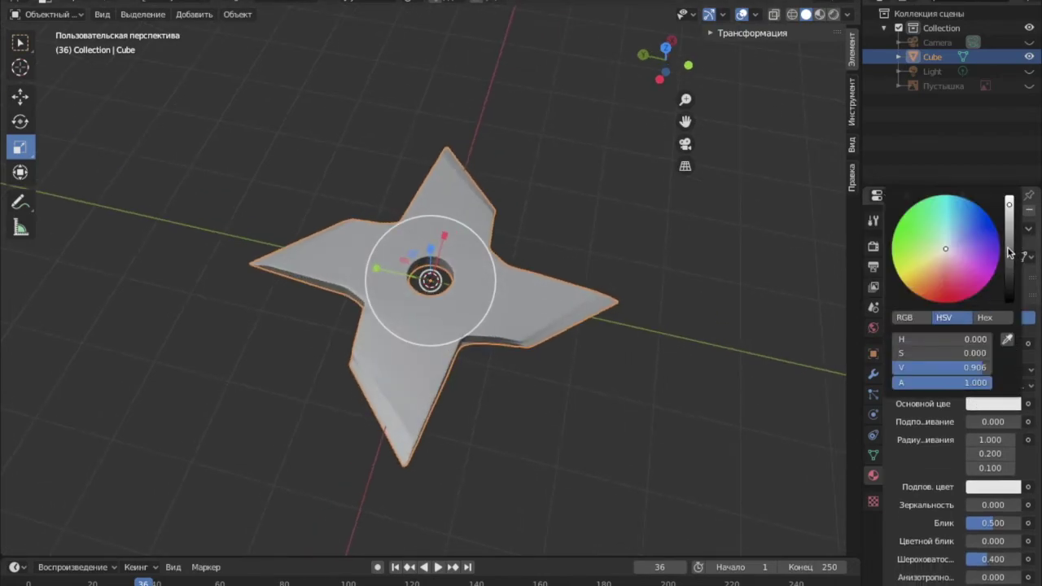
left_click(819, 13)
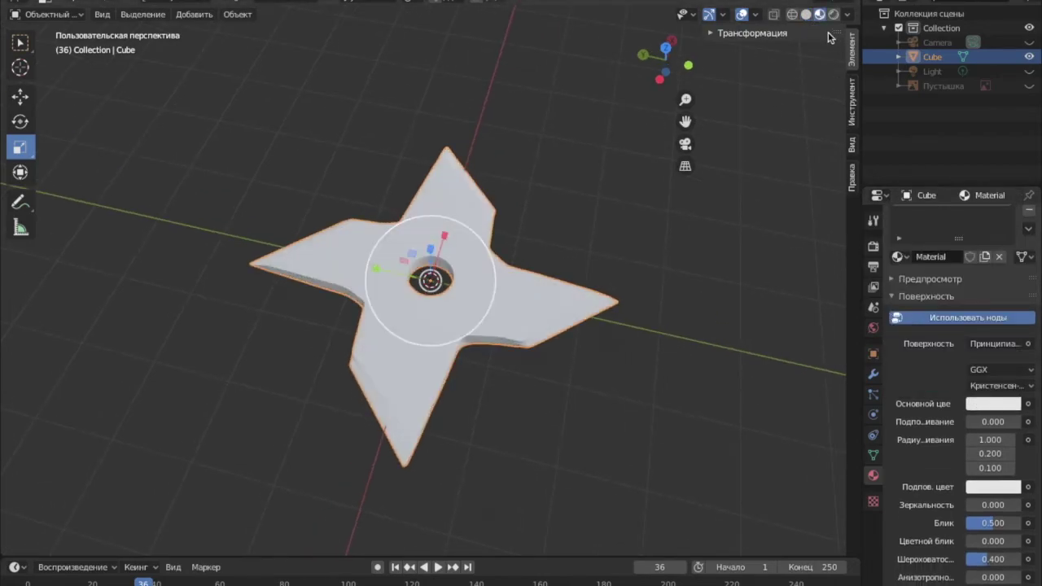
left_click(981, 405)
left_click_drag(1017, 216, 1017, 253)
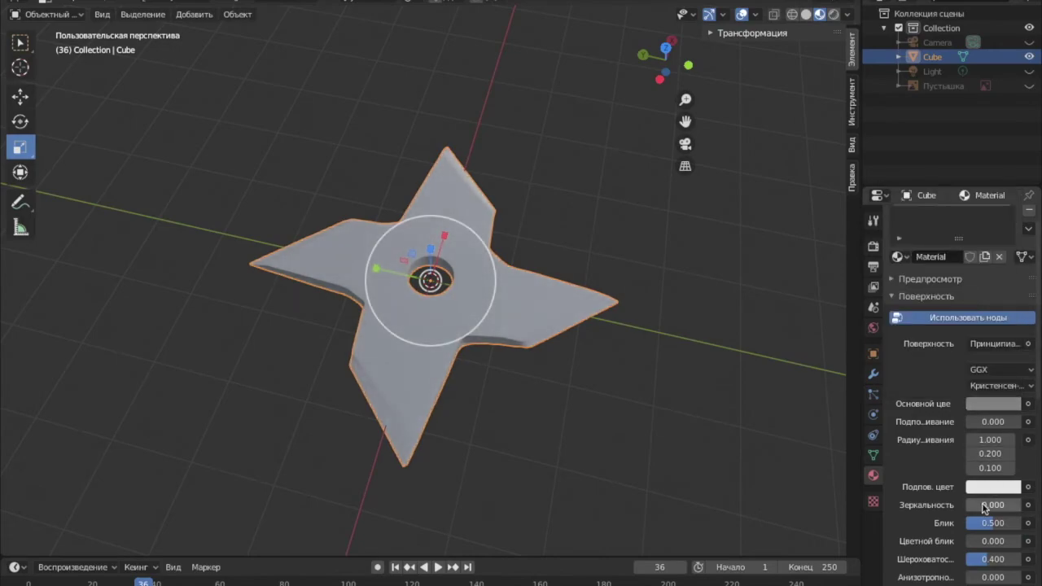
Step: Raise the specular value for a metallic look and set roughness to 0.310
left_click_drag(983, 510, 1025, 510)
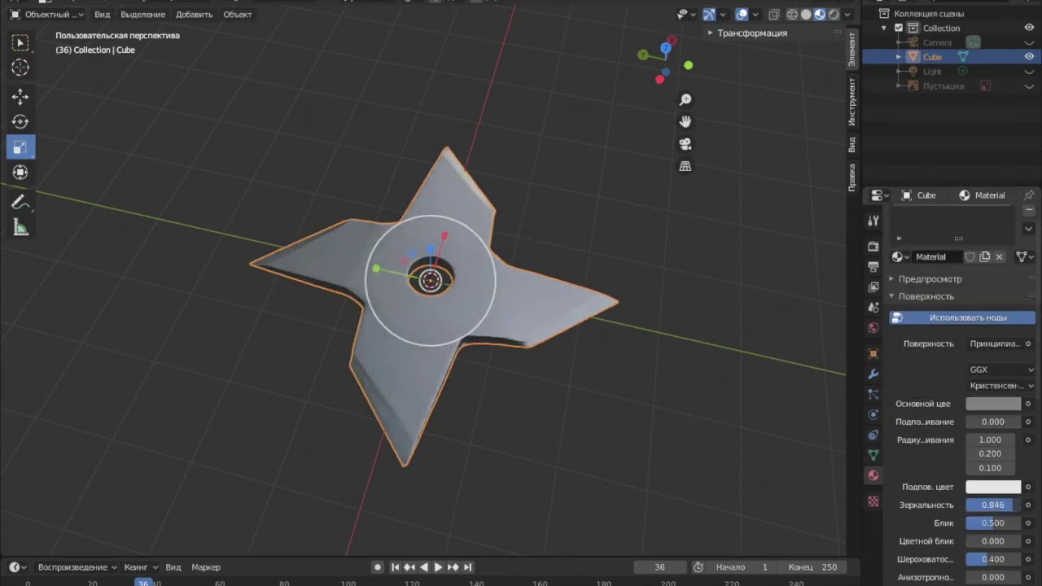
middle_click_drag(572, 369, 554, 359)
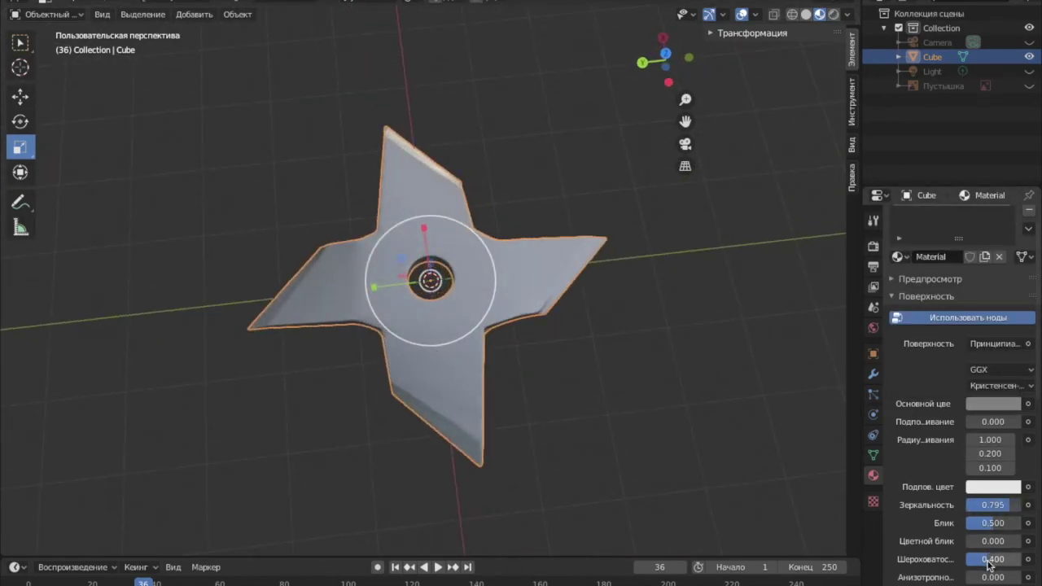
left_click_drag(993, 559, 996, 559)
middle_click_drag(558, 353, 562, 349)
Step: Fine-tune the grey base colour's brightness and lower the specular to 0.410
scroll(979, 478, "down", 5)
scroll(977, 473, "down", 5)
scroll(977, 472, "up", 7)
scroll(969, 439, "up", 4)
left_click(993, 426)
mouse_move(1009, 266)
left_mouse_down()
mouse_move(1009, 244)
mouse_move(1009, 285)
mouse_move(1009, 266)
left_mouse_up()
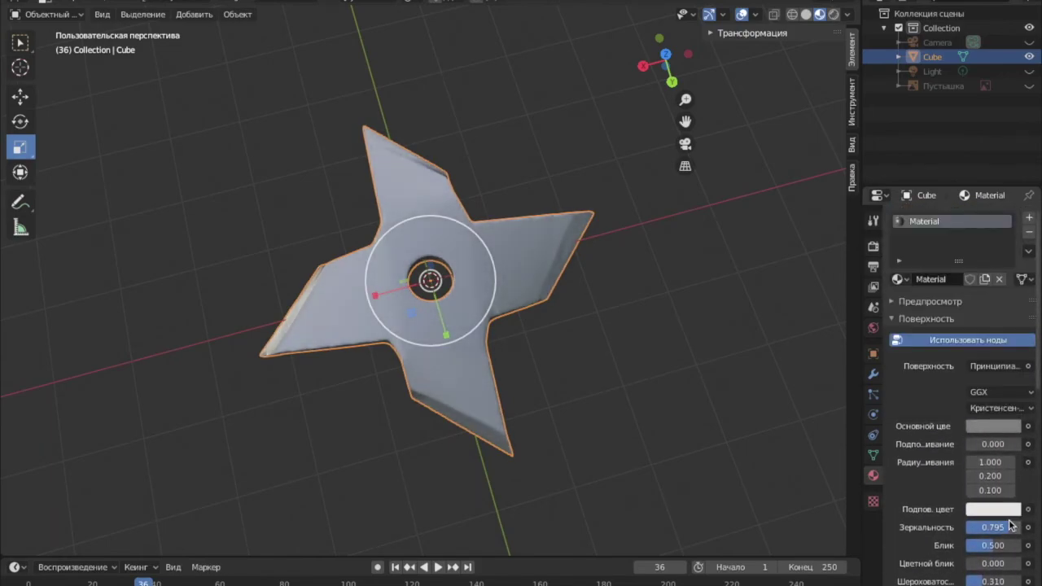
left_click_drag(993, 527, 986, 528)
middle_click_drag(551, 364, 727, 458)
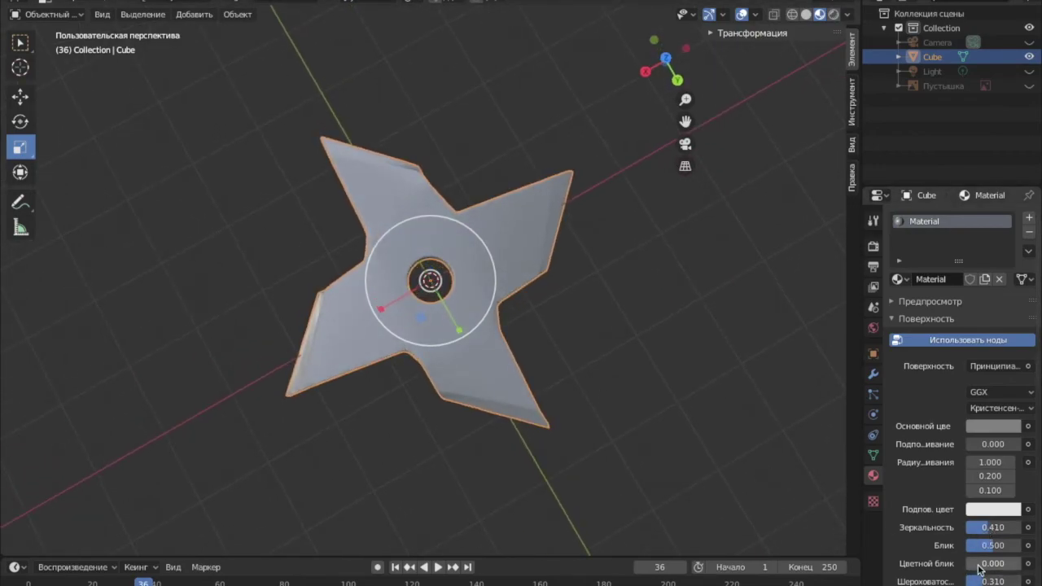